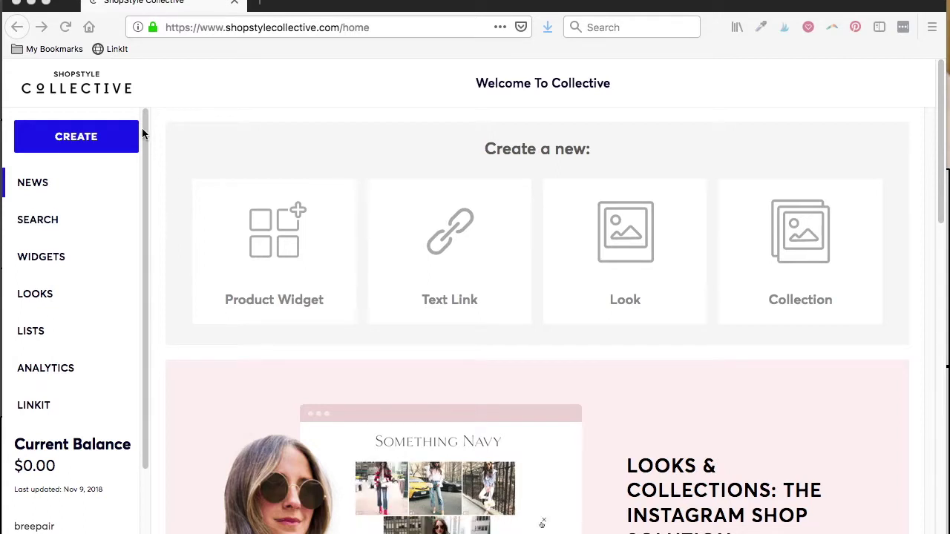
# Open the Search page and browse the ShopStyle product grid
pyautogui.click(43, 221)
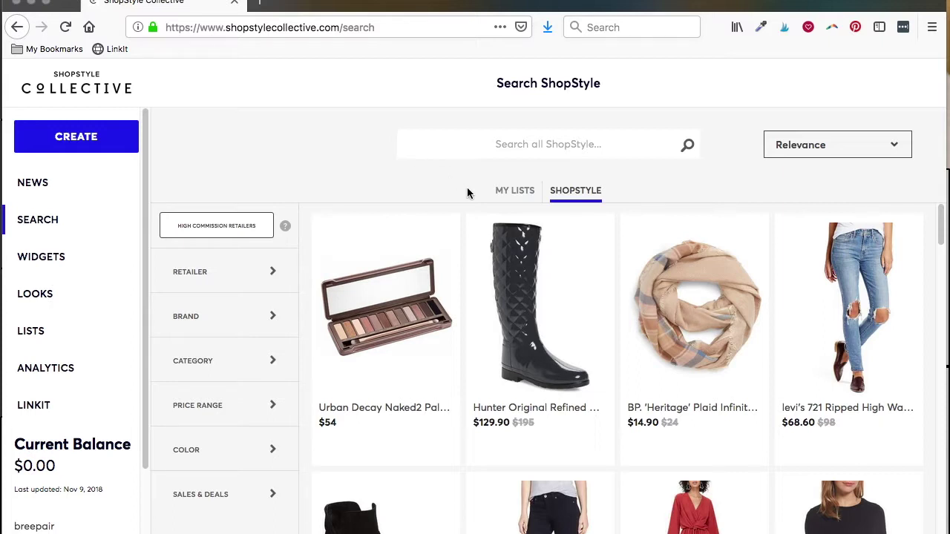
pyautogui.scroll(-5, 731, 289)
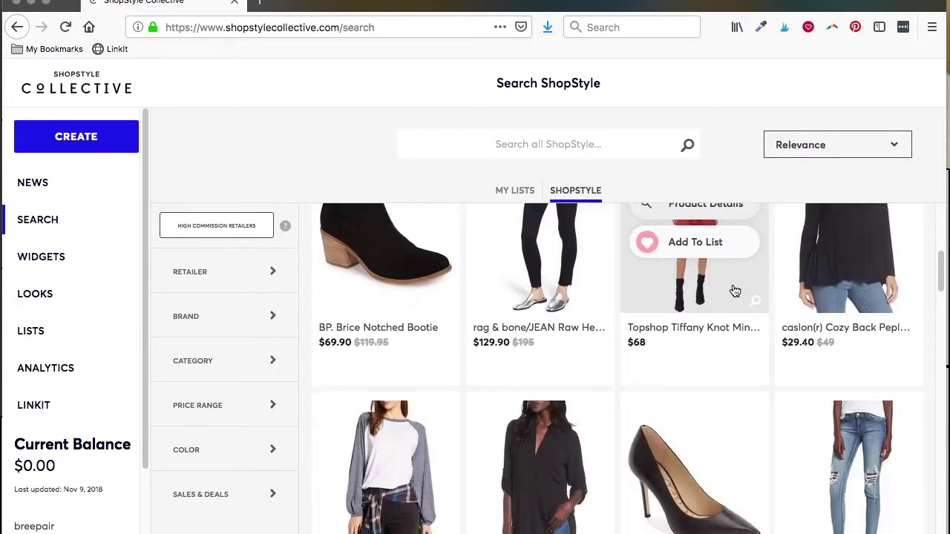
pyautogui.scroll(5, 735, 291)
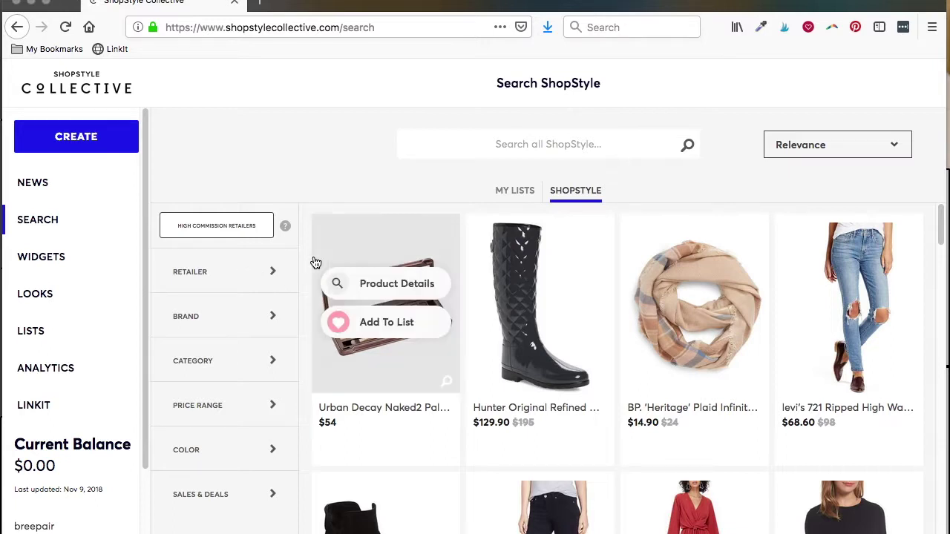
# Check the saved products under My Lists, then return to all ShopStyle results
pyautogui.click(517, 192)
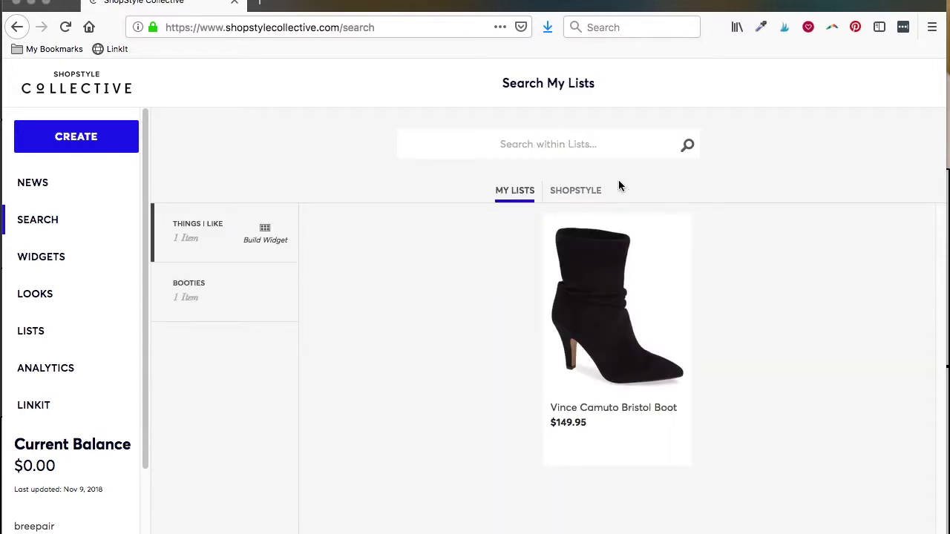
pyautogui.moveTo(632, 320)
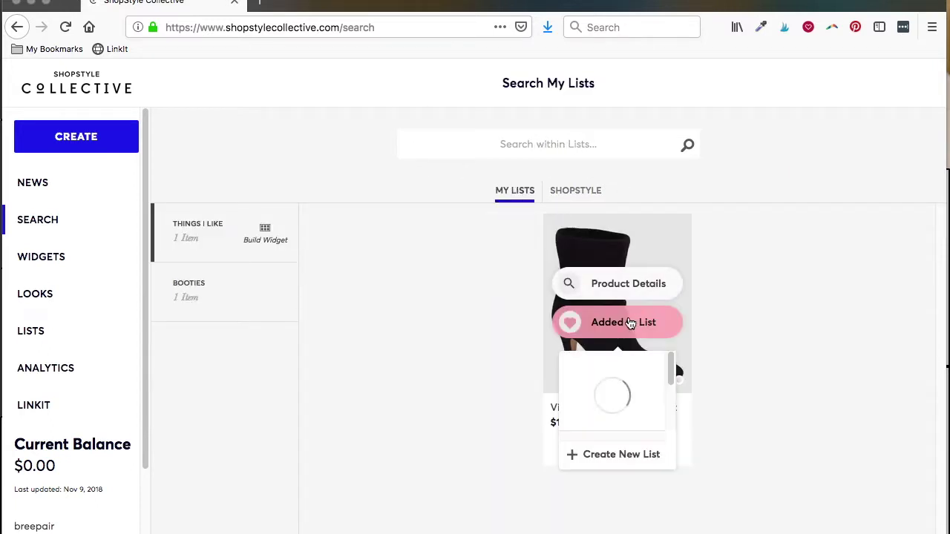
pyautogui.click(574, 192)
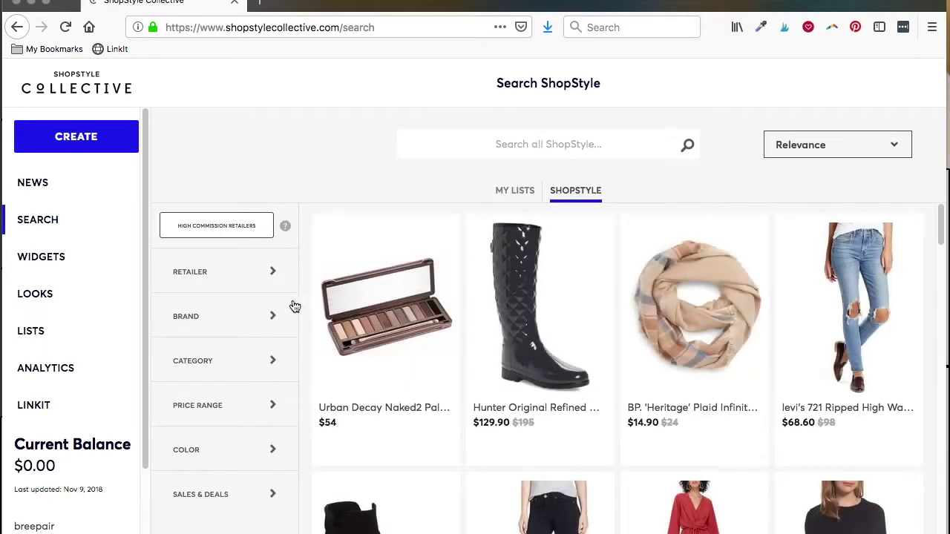
pyautogui.moveTo(520, 329)
pyautogui.scroll(-2, 520, 328)
pyautogui.scroll(-3, 520, 329)
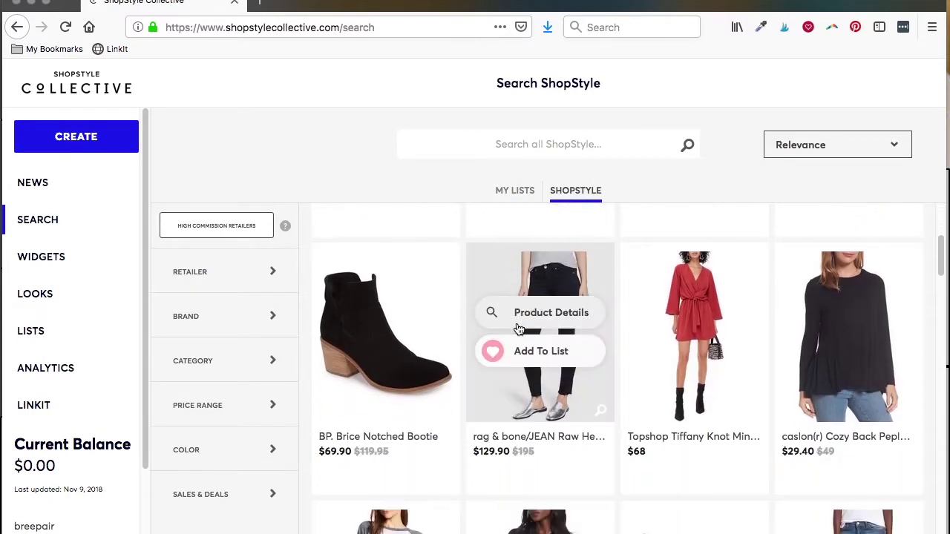
# Add Nordstrom, Target and DSW as Retailer filters
pyautogui.click(248, 272)
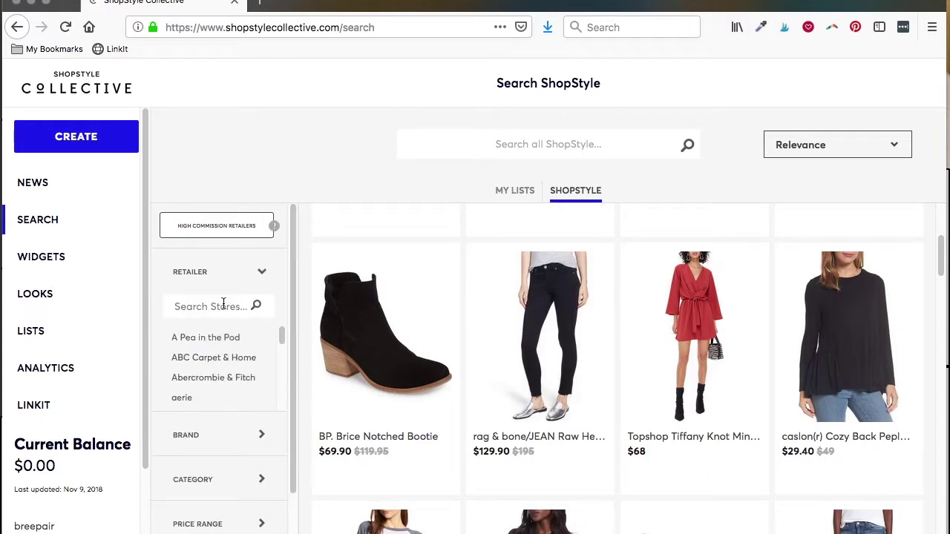
pyautogui.write('nord')
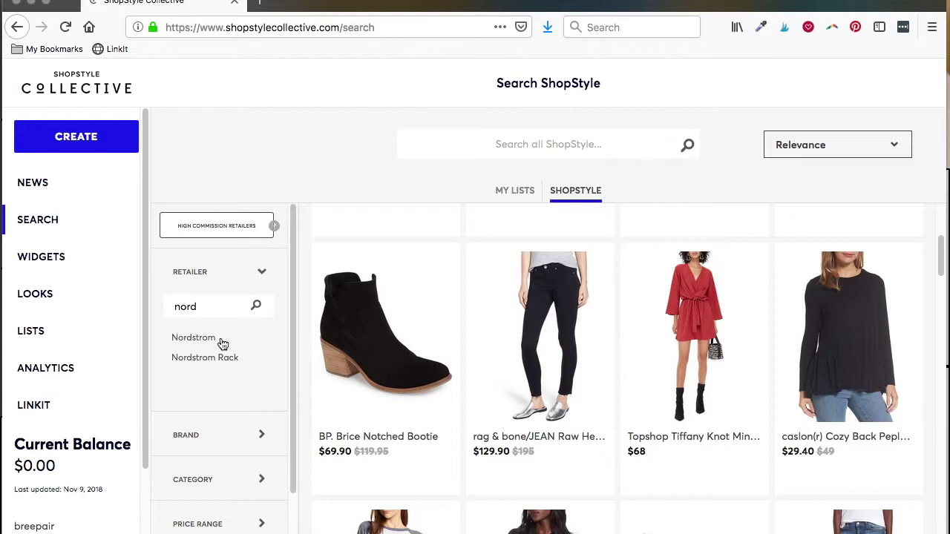
pyautogui.click(221, 341)
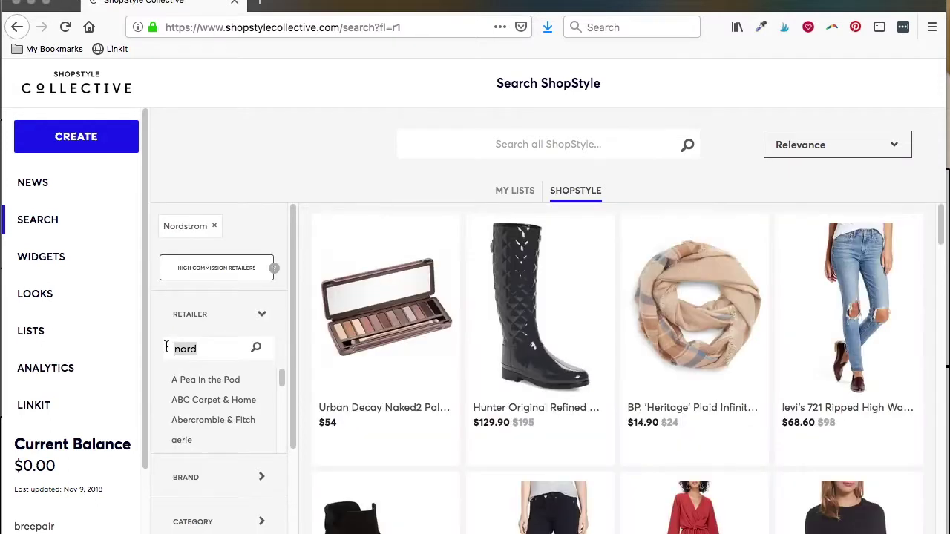
pyautogui.write('target')
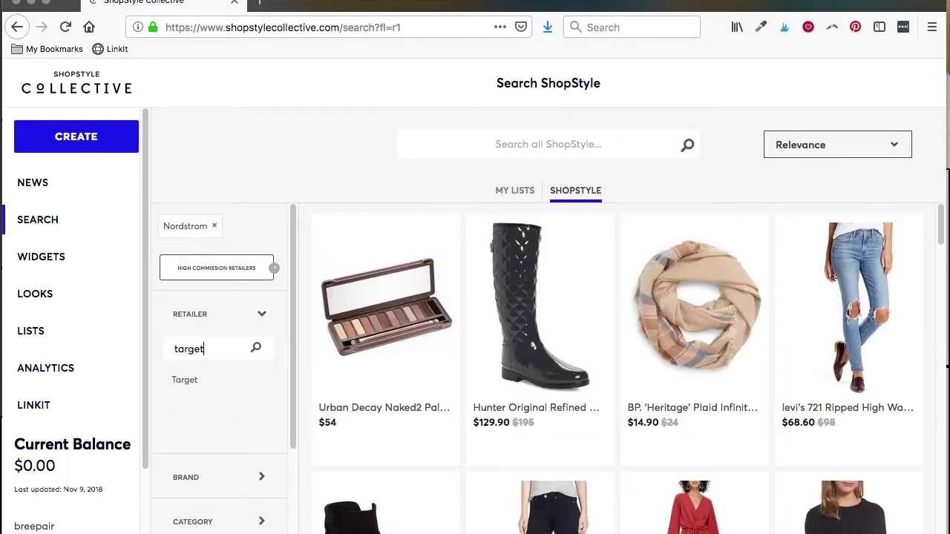
pyautogui.click(199, 381)
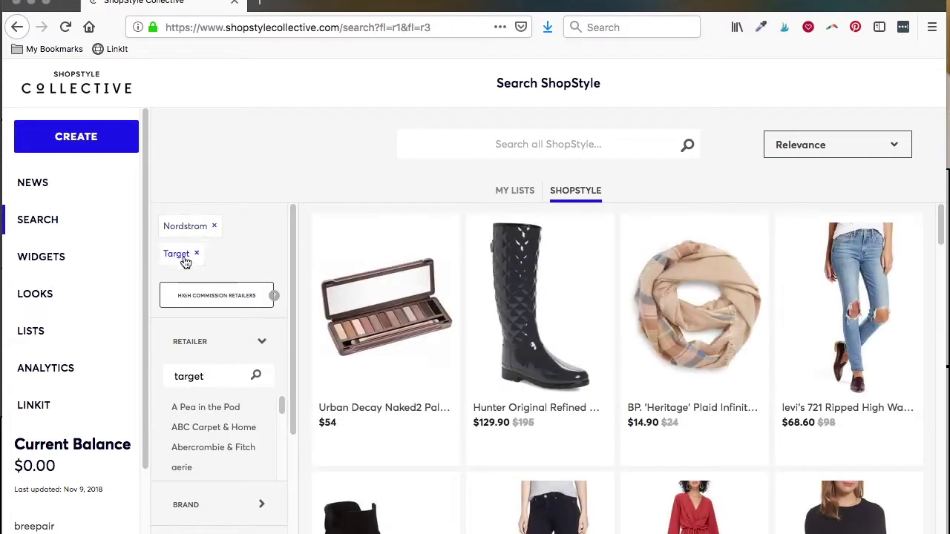
pyautogui.moveTo(226, 383); pyautogui.dragTo(164, 375)
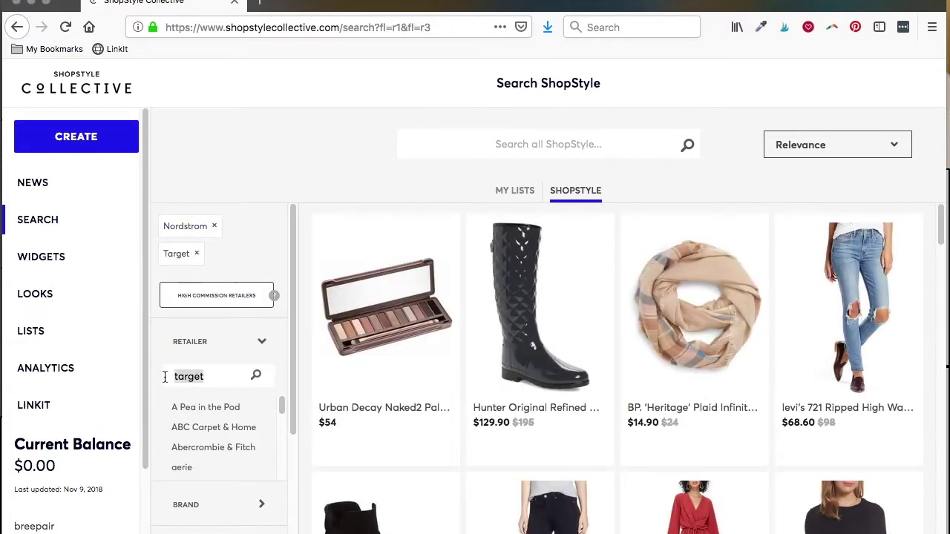
pyautogui.write('dsw')
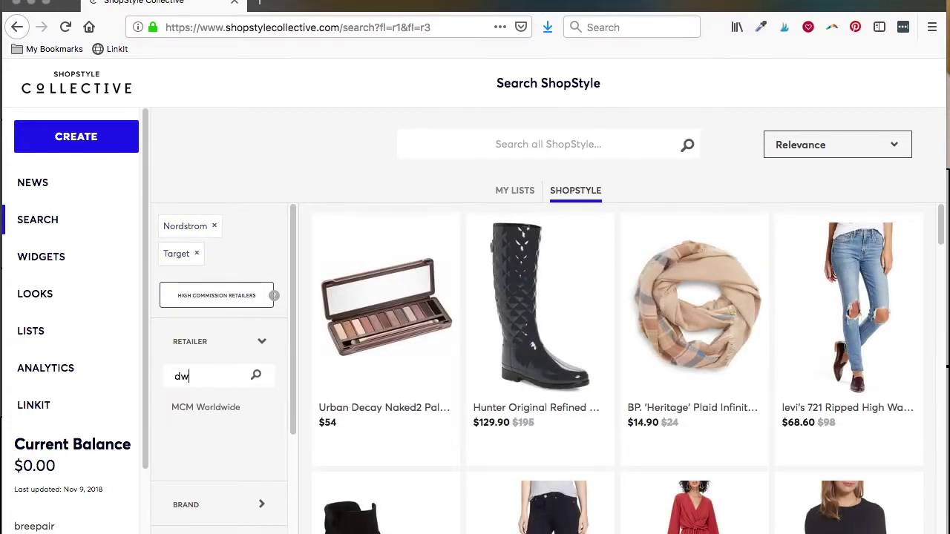
pyautogui.click(186, 408)
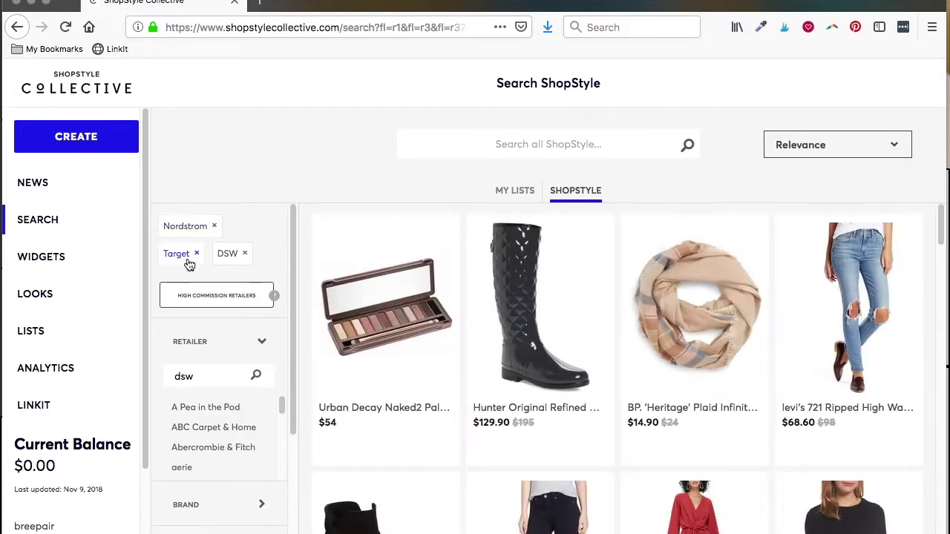
pyautogui.scroll(-3, 275, 253)
pyautogui.scroll(-3, 275, 253)
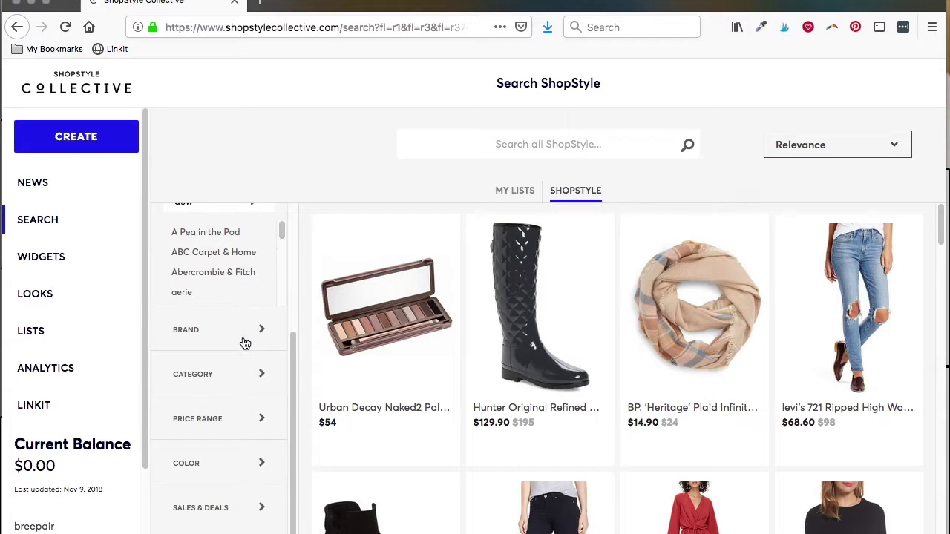
# Filter the category to Women's Shoes
pyautogui.click(238, 373)
pyautogui.scroll(-2, 228, 304)
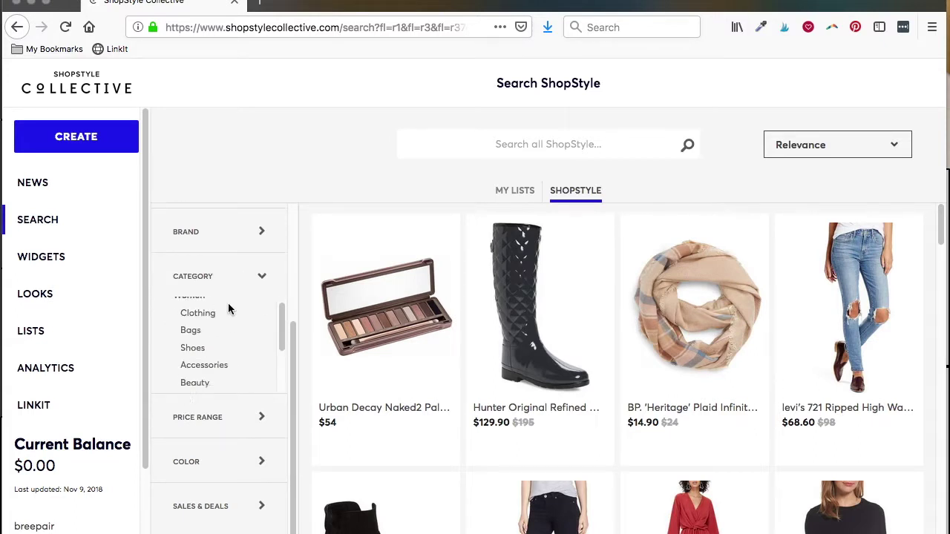
pyautogui.scroll(2, 228, 303)
pyautogui.scroll(-2, 228, 305)
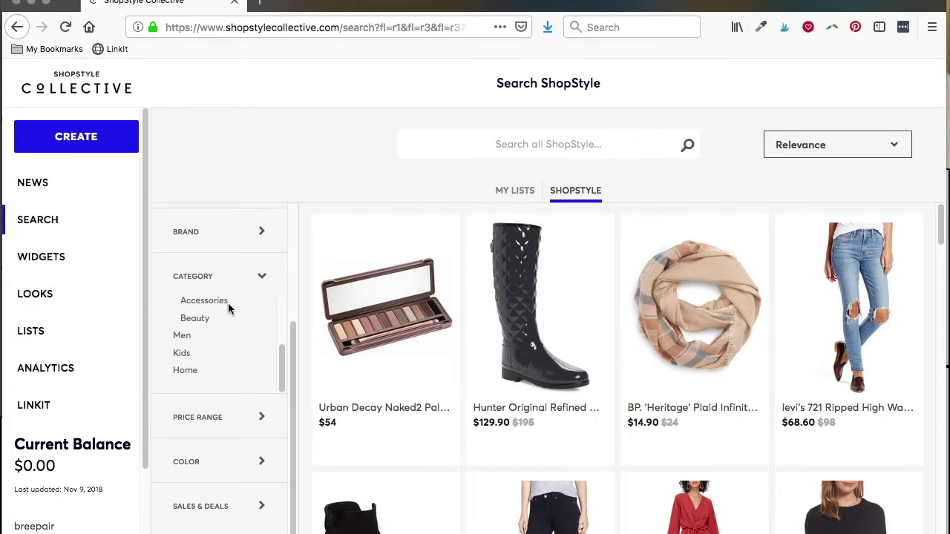
pyautogui.scroll(2, 228, 304)
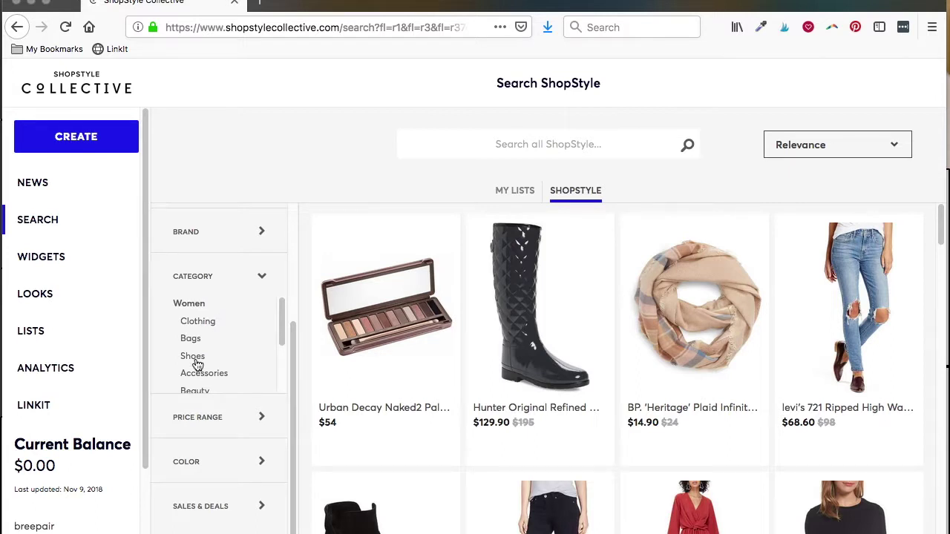
pyautogui.click(196, 361)
pyautogui.scroll(-4, 237, 349)
pyautogui.scroll(-2, 237, 349)
pyautogui.scroll(5, 236, 343)
# Narrow the Women's Shoes category further to Boots
pyautogui.click(202, 319)
pyautogui.scroll(-2, 206, 329)
pyautogui.scroll(3, 238, 332)
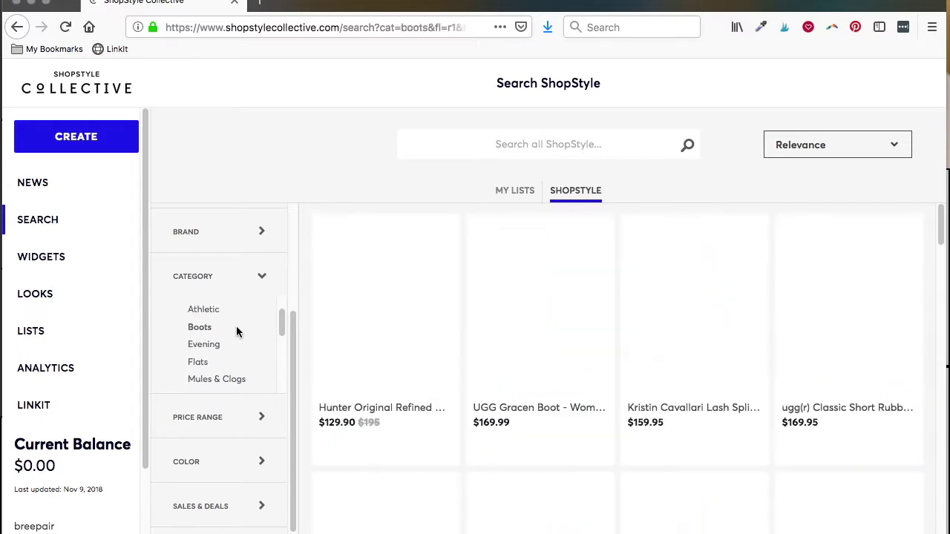
pyautogui.scroll(1, 236, 327)
pyautogui.scroll(-5, 236, 327)
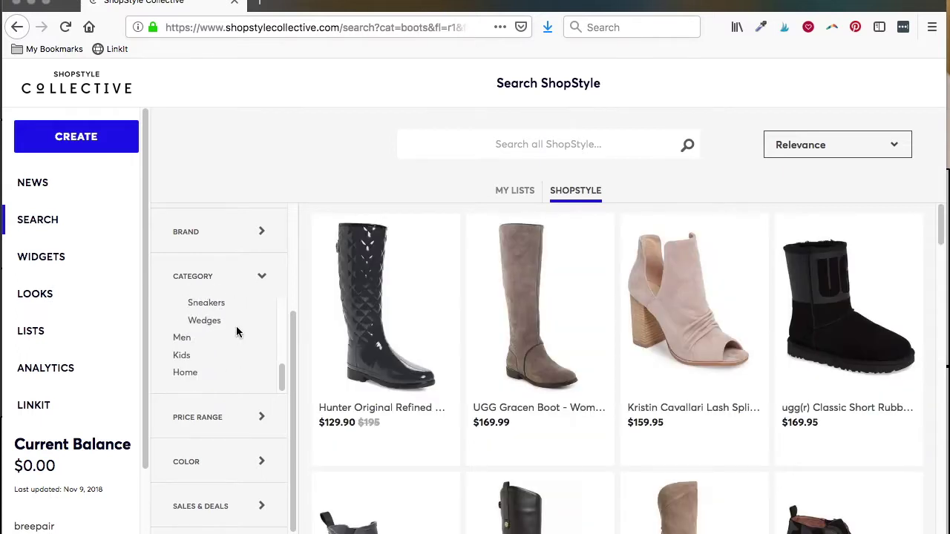
pyautogui.scroll(2, 236, 332)
pyautogui.scroll(-2, 237, 332)
pyautogui.moveTo(598, 240)
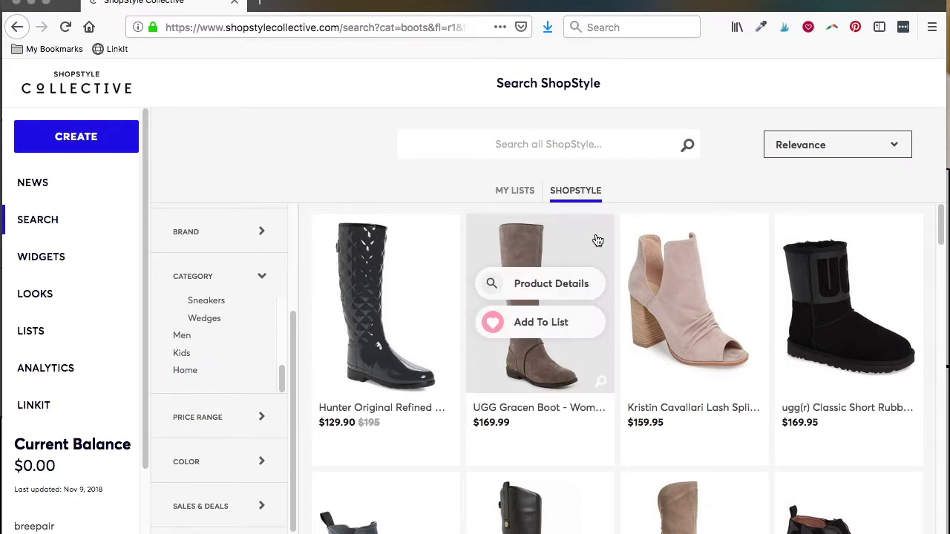
pyautogui.scroll(-1, 233, 344)
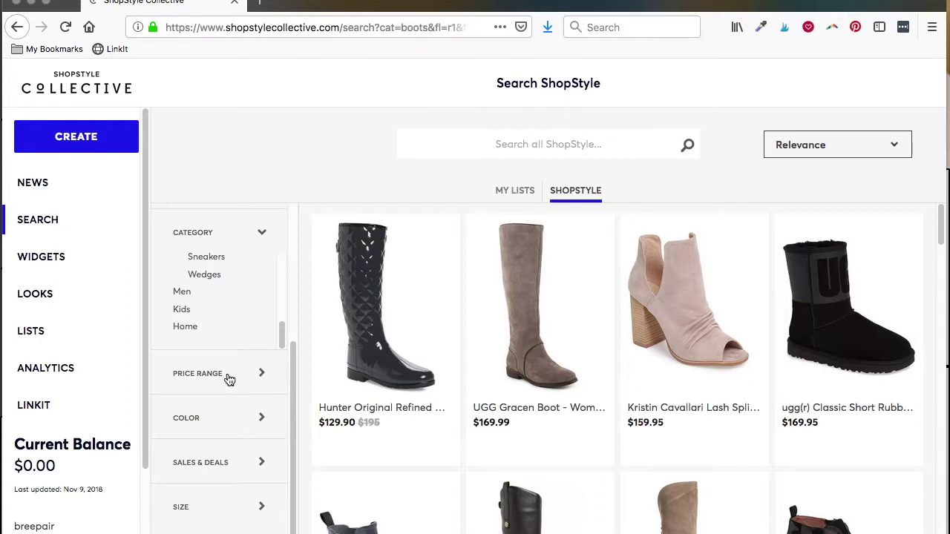
# Set the Price Range maximum to $100
pyautogui.click(228, 377)
pyautogui.moveTo(276, 341); pyautogui.dragTo(191, 378)
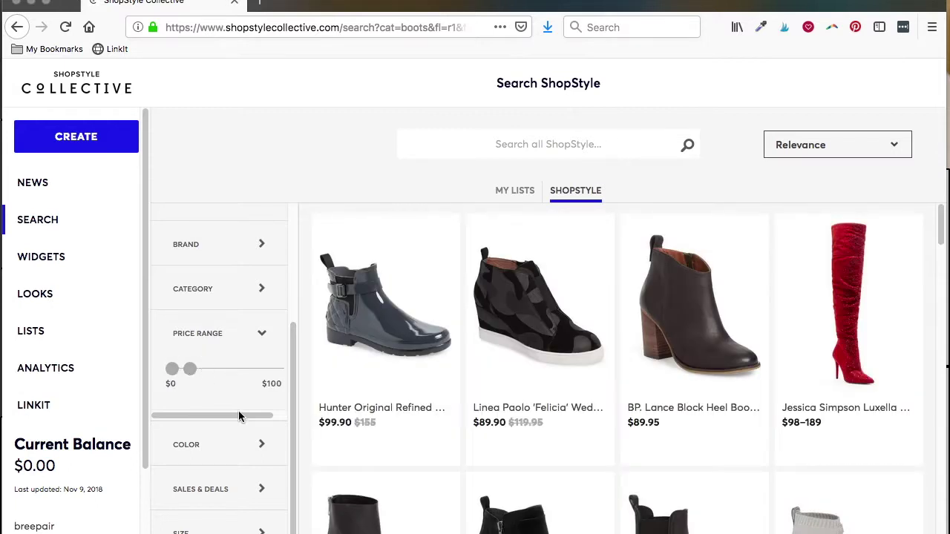
pyautogui.scroll(-2, 246, 505)
pyautogui.moveTo(574, 316)
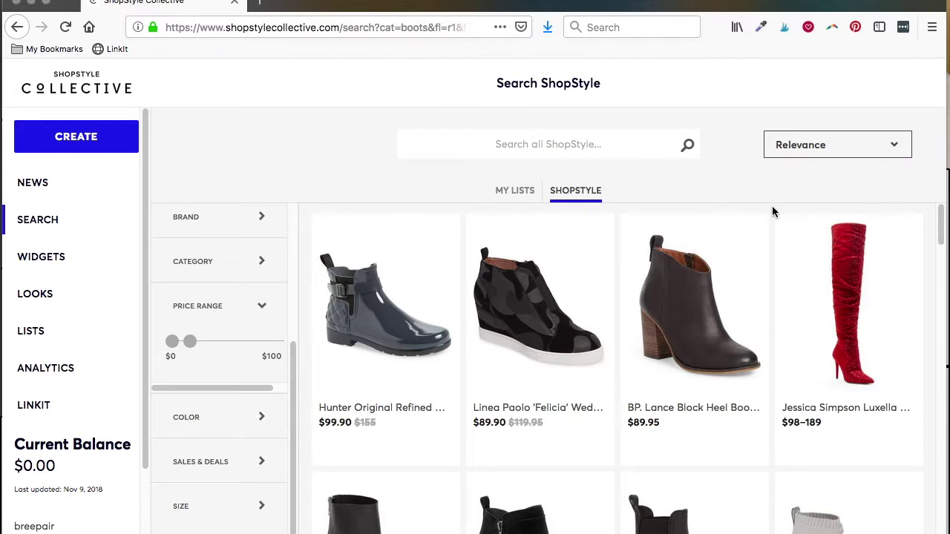
# From its product details, save the BP. Lance Block Heel Bootie ($89.95) to Things I Like and Booties
pyautogui.moveTo(731, 271)
pyautogui.click(706, 284)
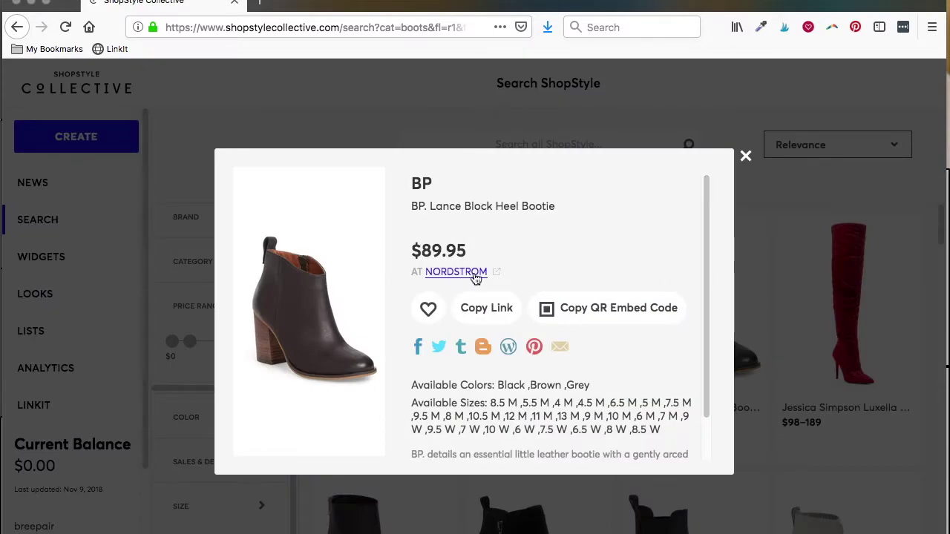
pyautogui.scroll(-2, 604, 367)
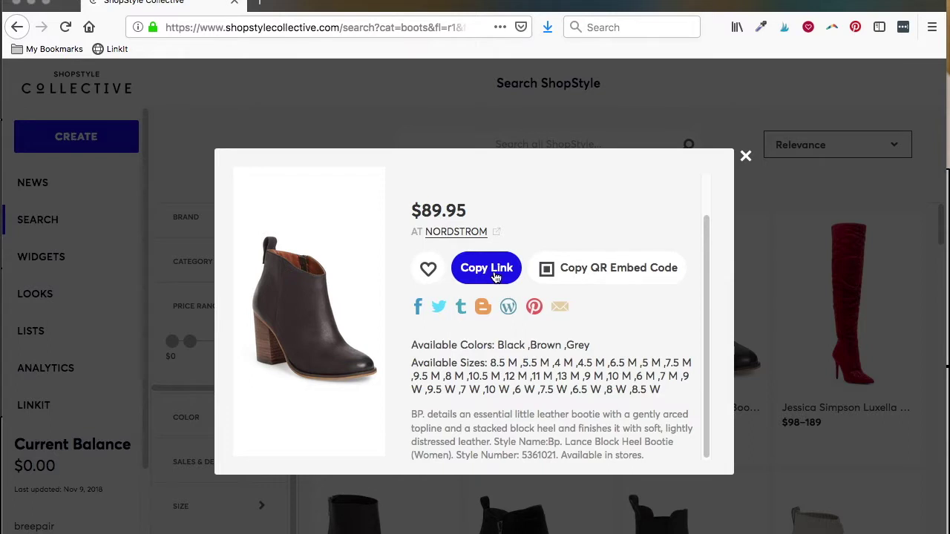
pyautogui.click(427, 269)
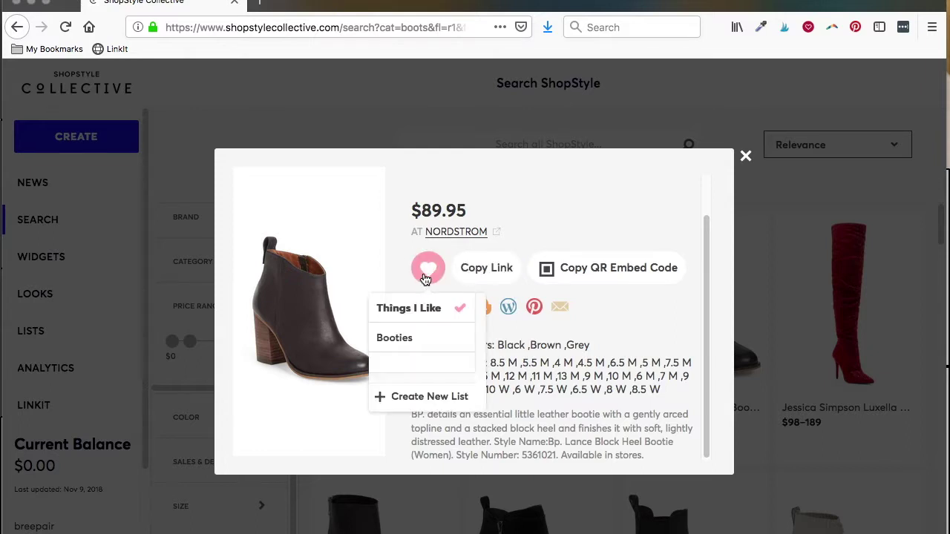
pyautogui.click(408, 341)
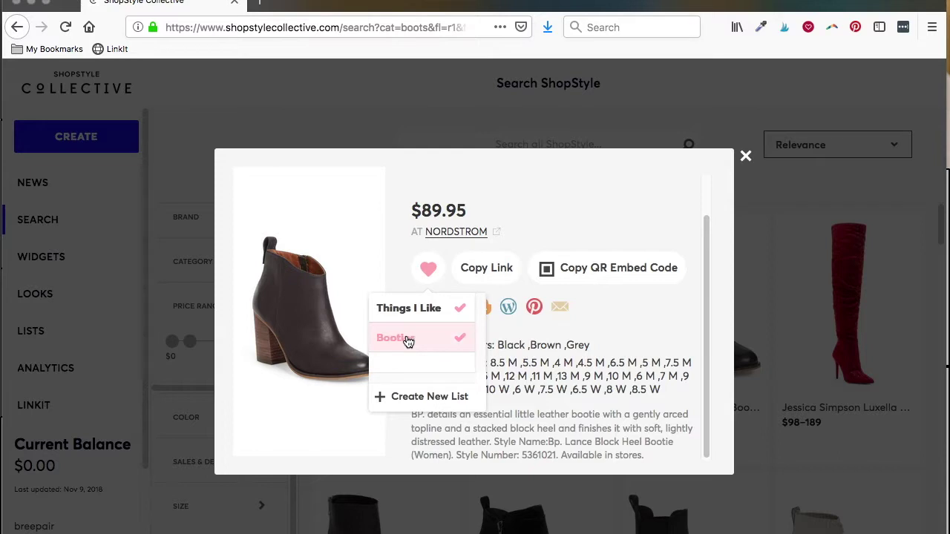
pyautogui.click(745, 157)
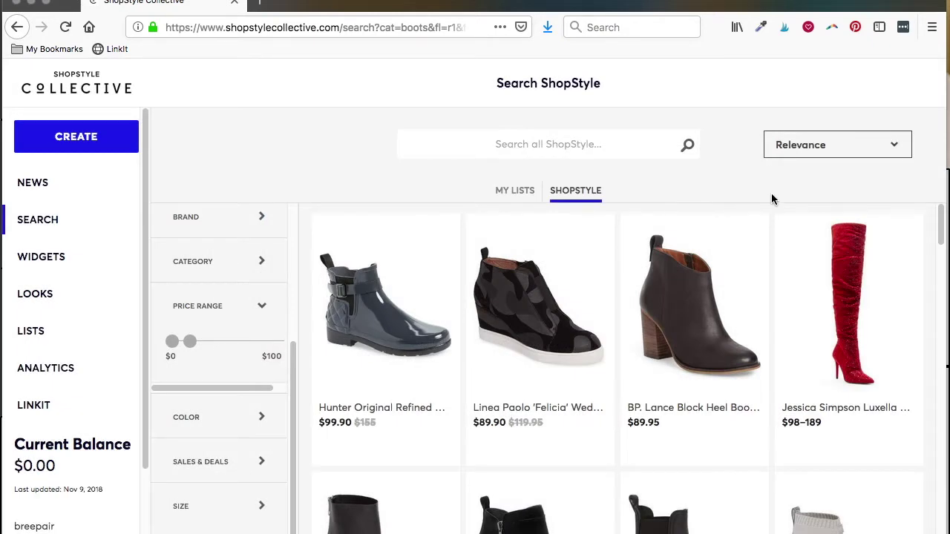
# Add the Sam Edelman 'Petty' Chelsea Boot to the Booties list
pyautogui.scroll(-5, 766, 238)
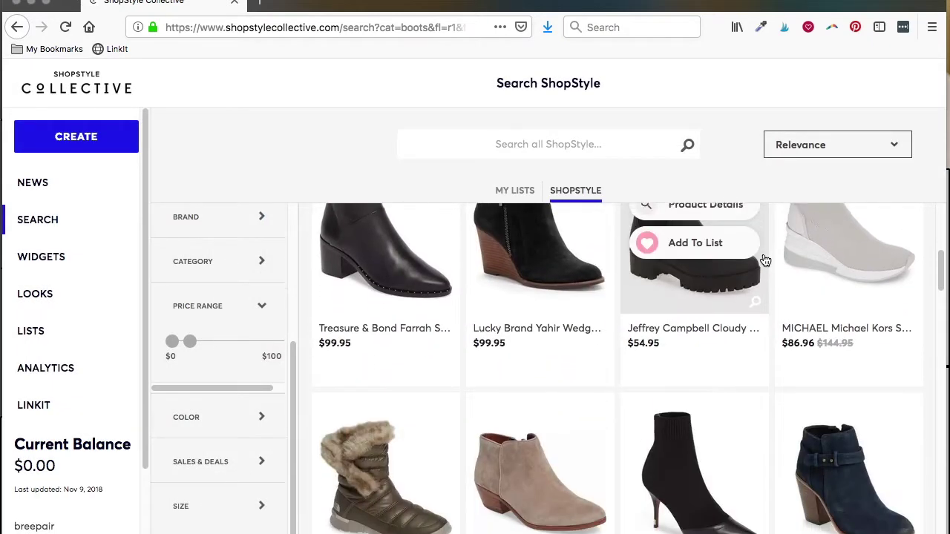
pyautogui.scroll(-3, 765, 260)
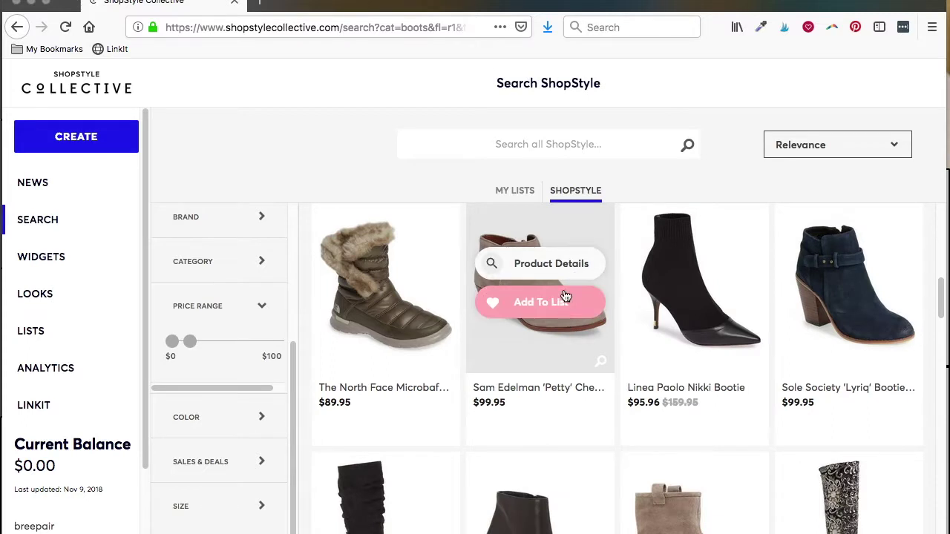
pyautogui.click(568, 266)
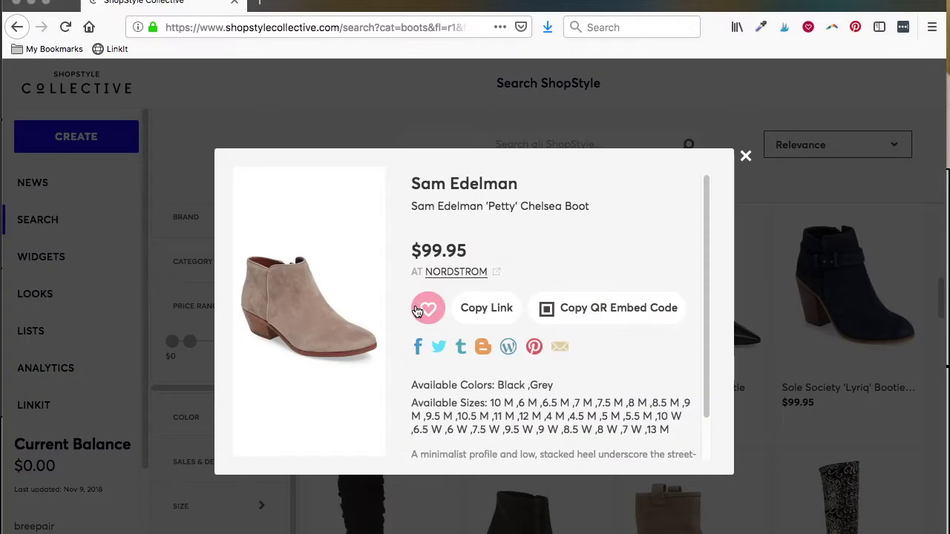
pyautogui.click(746, 156)
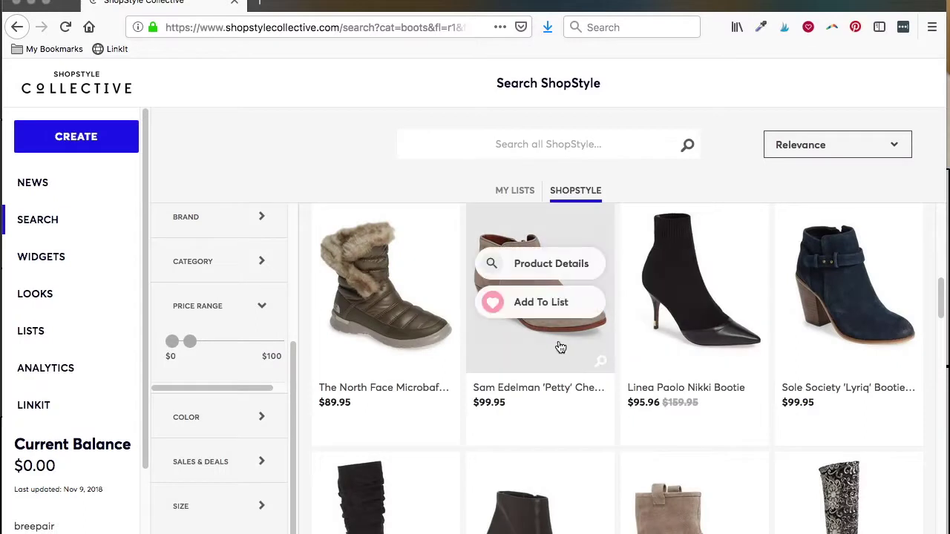
pyautogui.click(549, 311)
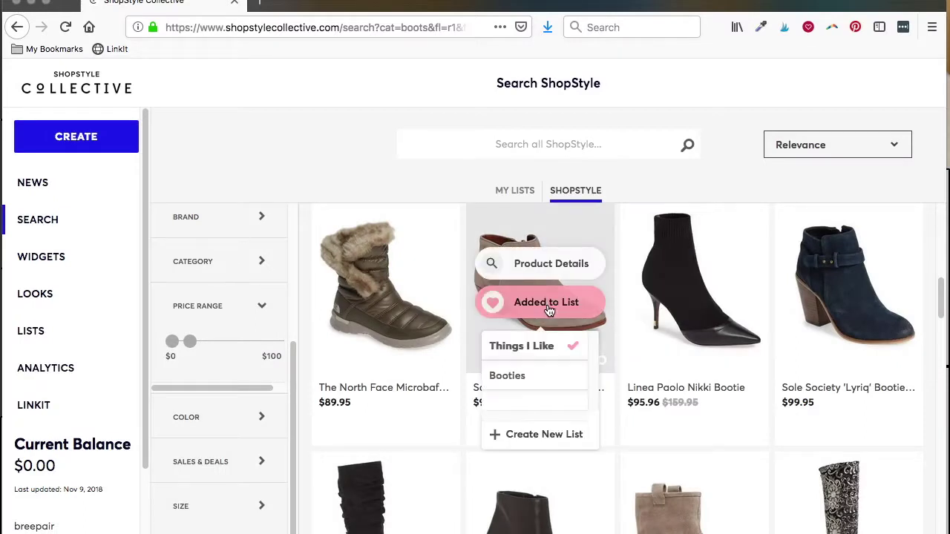
pyautogui.click(574, 379)
# Add the Steve Madden Lancaster boot to the Booties list
pyautogui.scroll(-5, 617, 281)
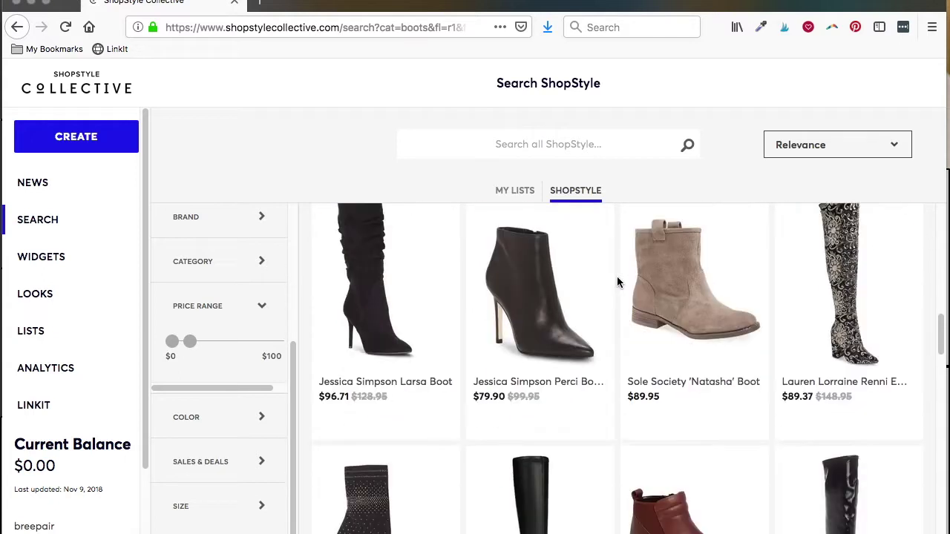
pyautogui.scroll(-6, 617, 281)
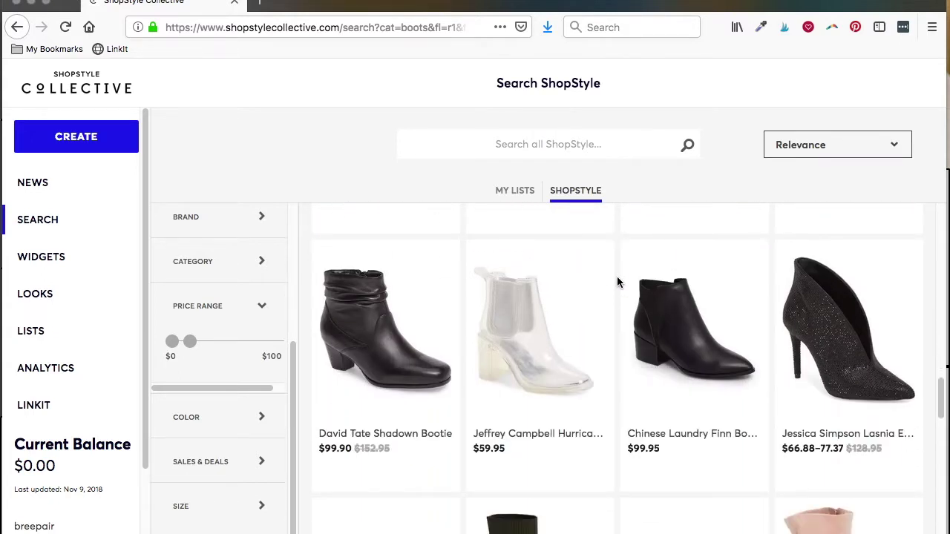
pyautogui.scroll(-4, 617, 276)
pyautogui.moveTo(663, 299)
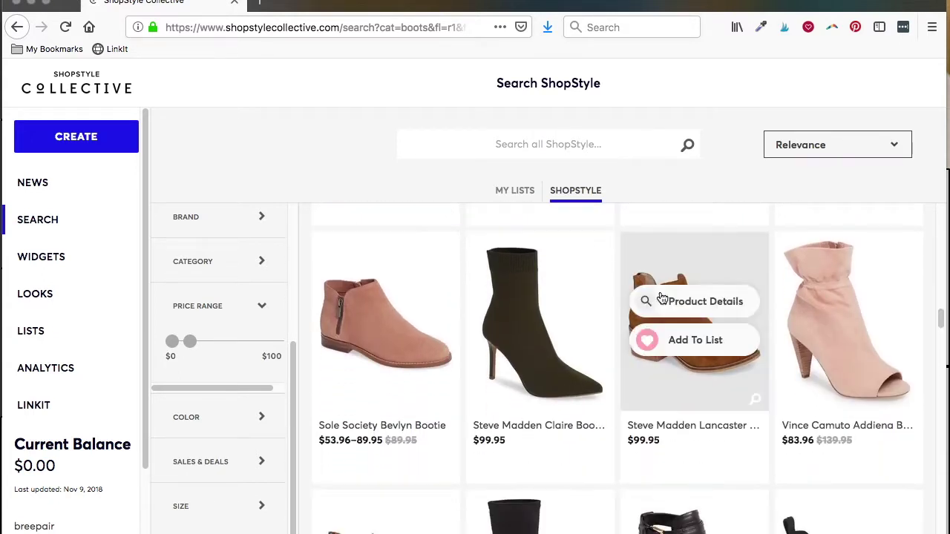
pyautogui.click(694, 341)
pyautogui.click(687, 414)
# Add the red sofft Bergamo boot ($77.96) to the Booties list
pyautogui.scroll(-3, 611, 384)
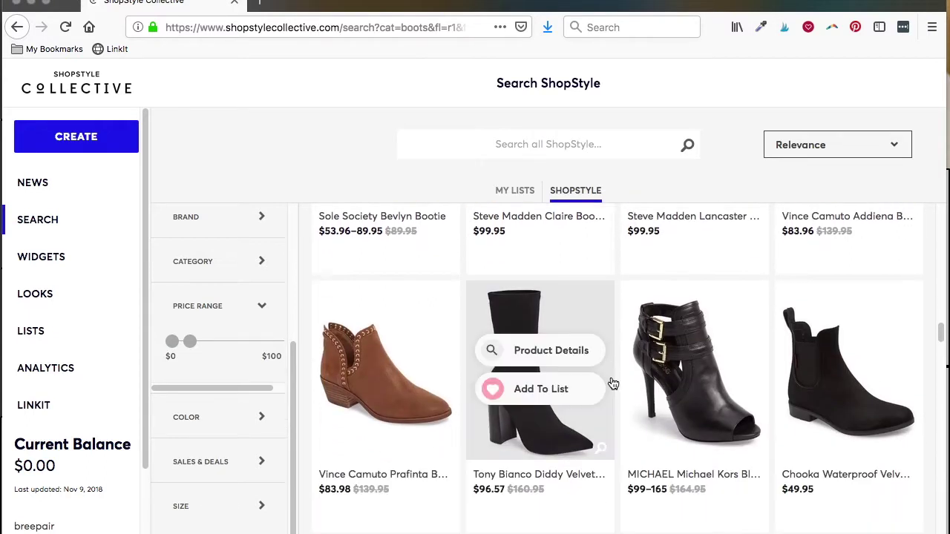
pyautogui.scroll(-7, 613, 384)
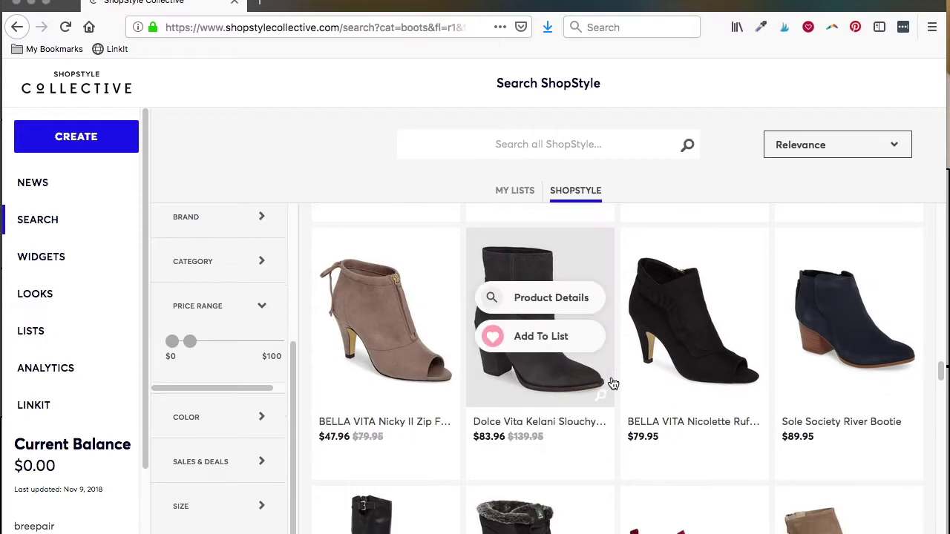
pyautogui.scroll(-3, 611, 384)
pyautogui.scroll(-3, 611, 384)
pyautogui.scroll(3, 650, 413)
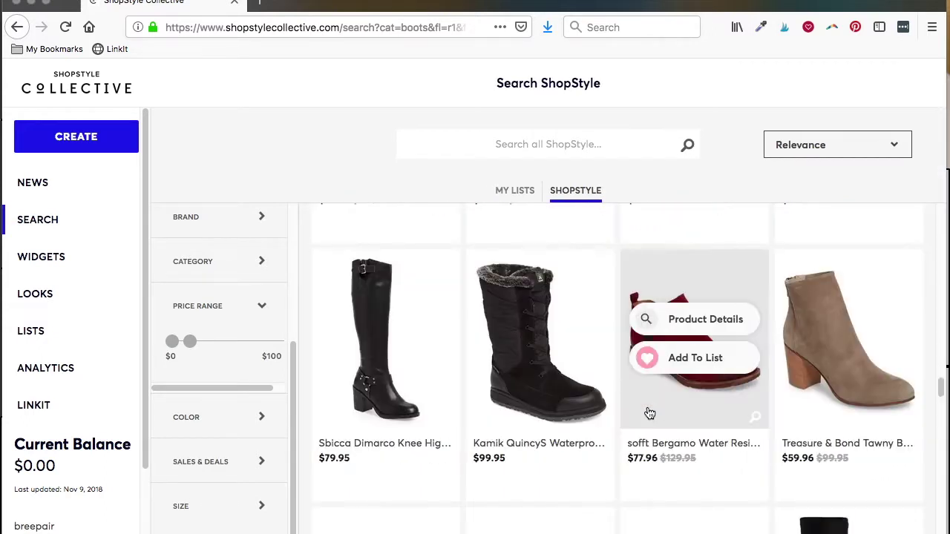
pyautogui.click(731, 364)
pyautogui.click(668, 371)
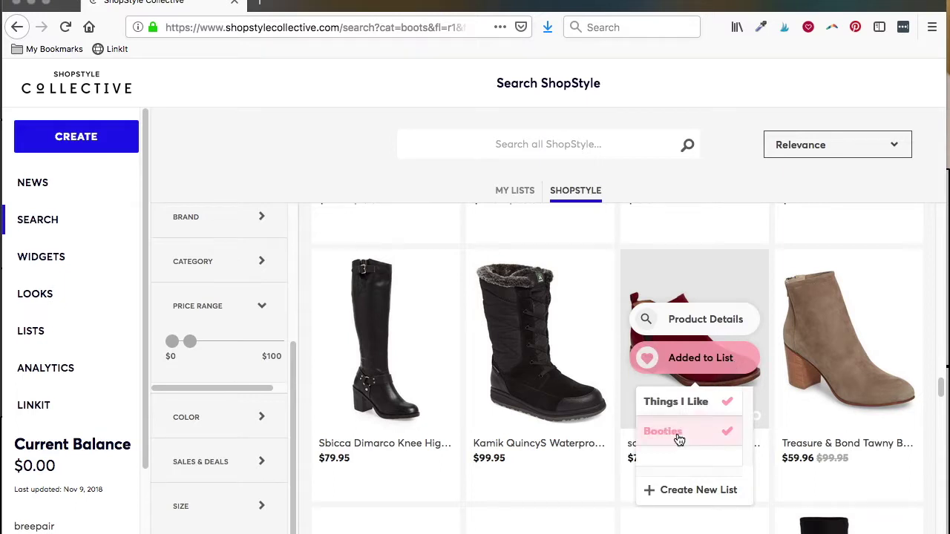
pyautogui.scroll(-5, 734, 242)
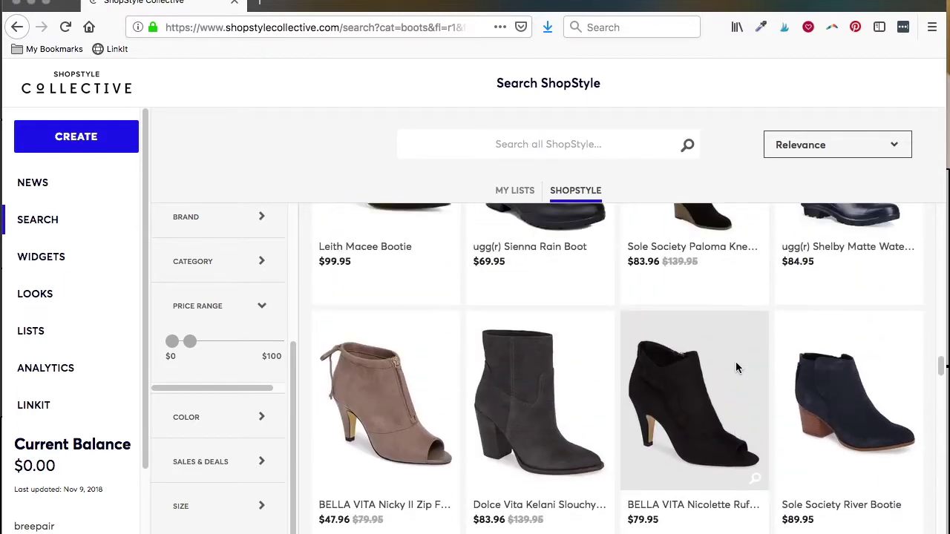
pyautogui.scroll(3, 735, 362)
pyautogui.scroll(10, 736, 362)
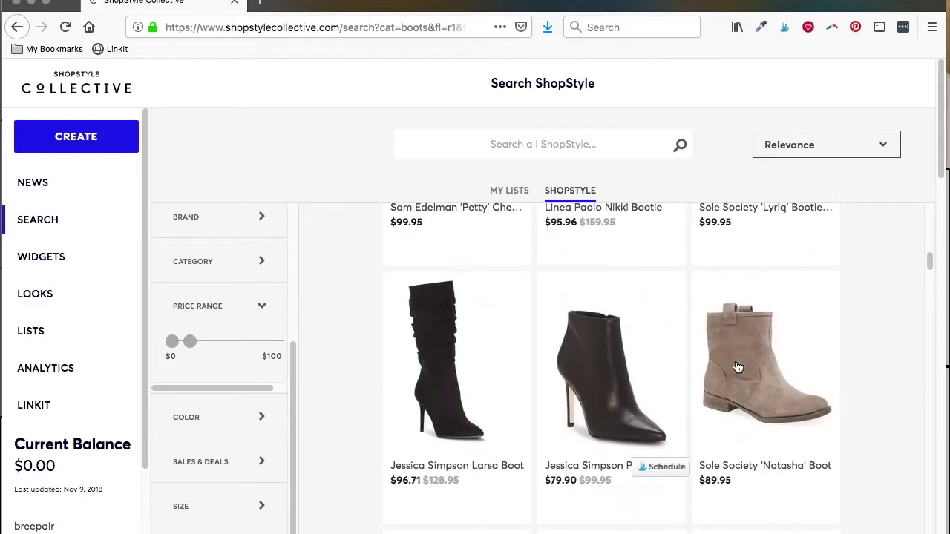
pyautogui.scroll(5, 737, 368)
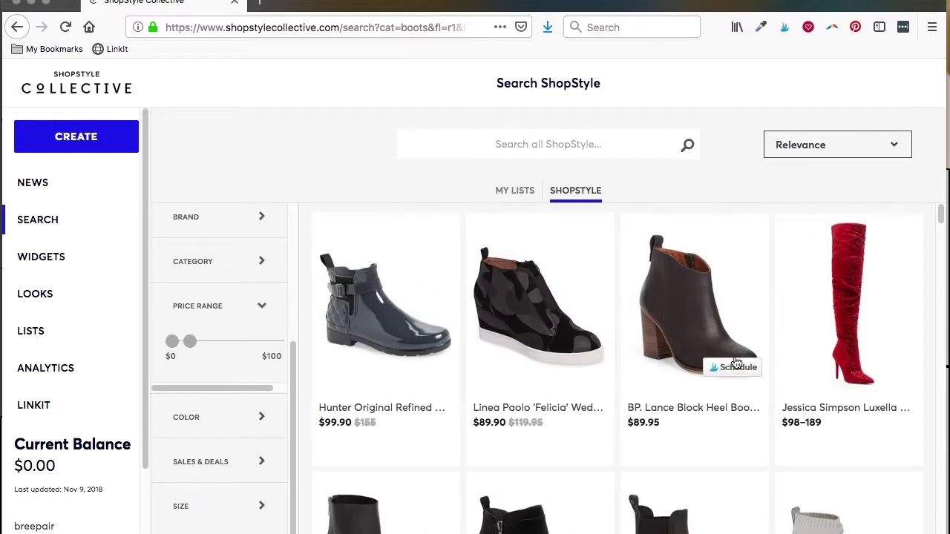
# In a new tab, open Old Navy's Relaxed Plaid Ruffle-Trim Shirt from Women > Tops
pyautogui.click(259, 2)
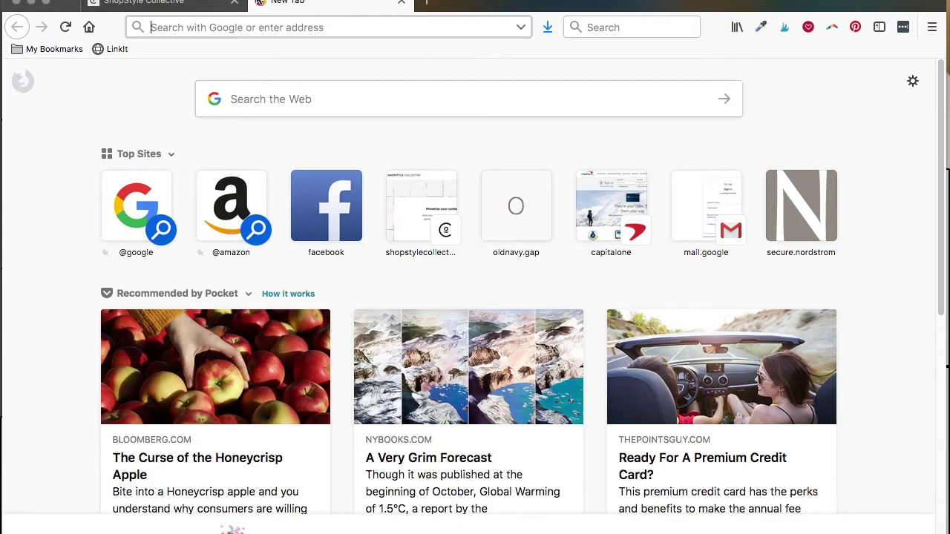
pyautogui.write('oldnavy.gap.com/')
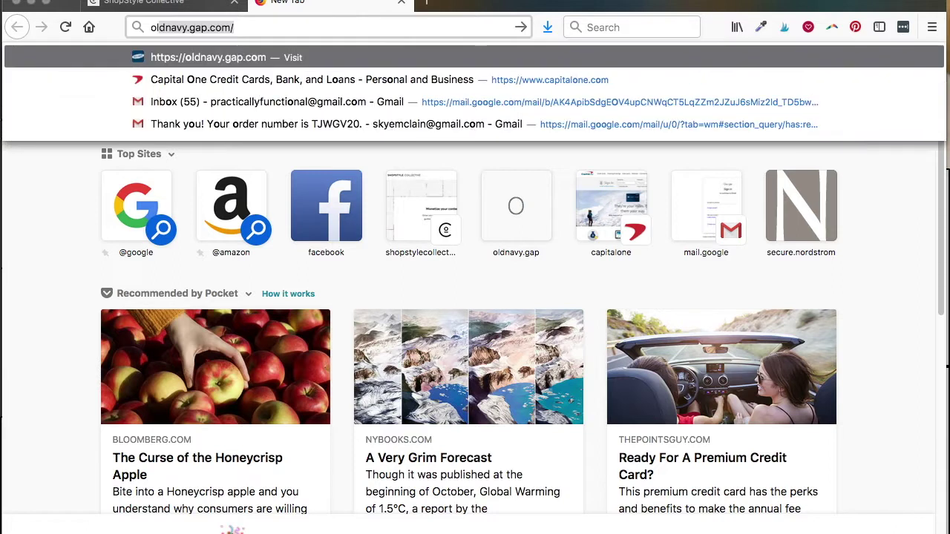
pyautogui.press('Return')
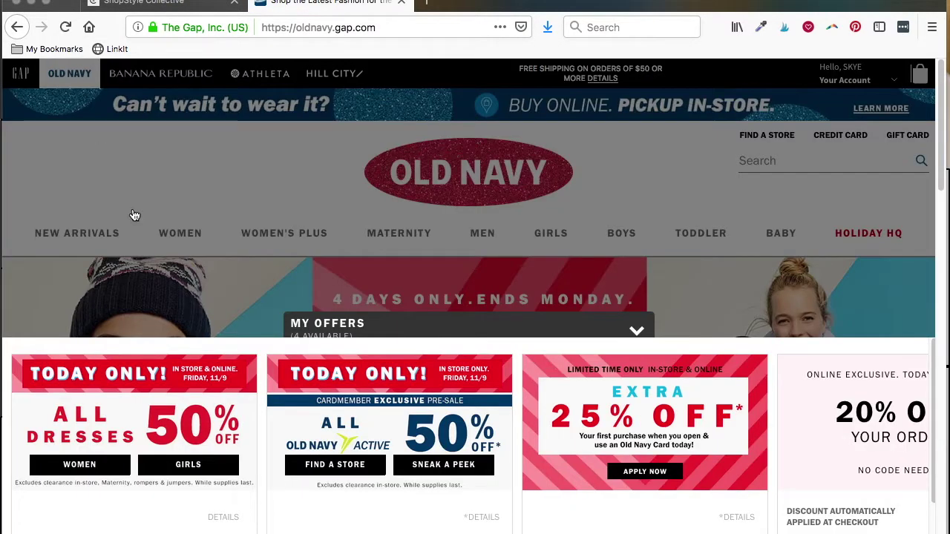
pyautogui.click(368, 318)
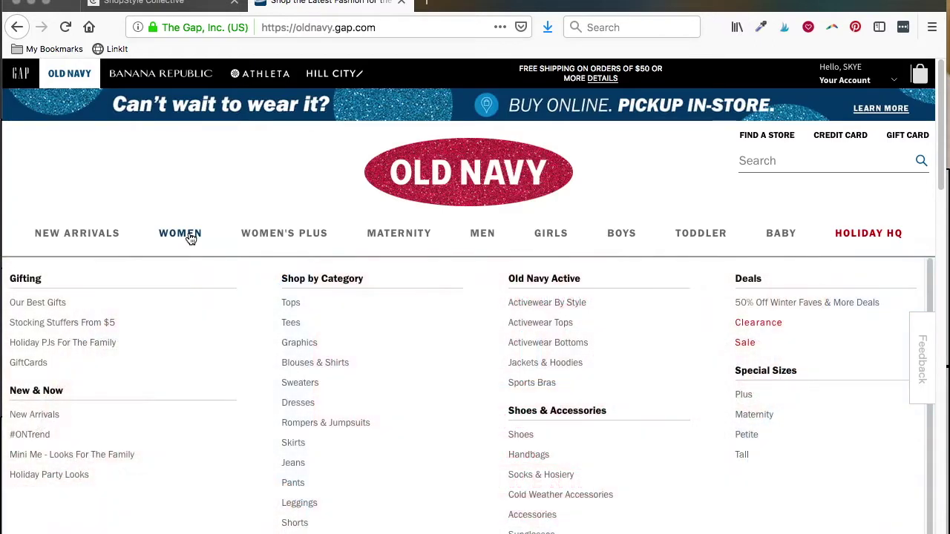
pyautogui.click(182, 236)
pyautogui.click(291, 311)
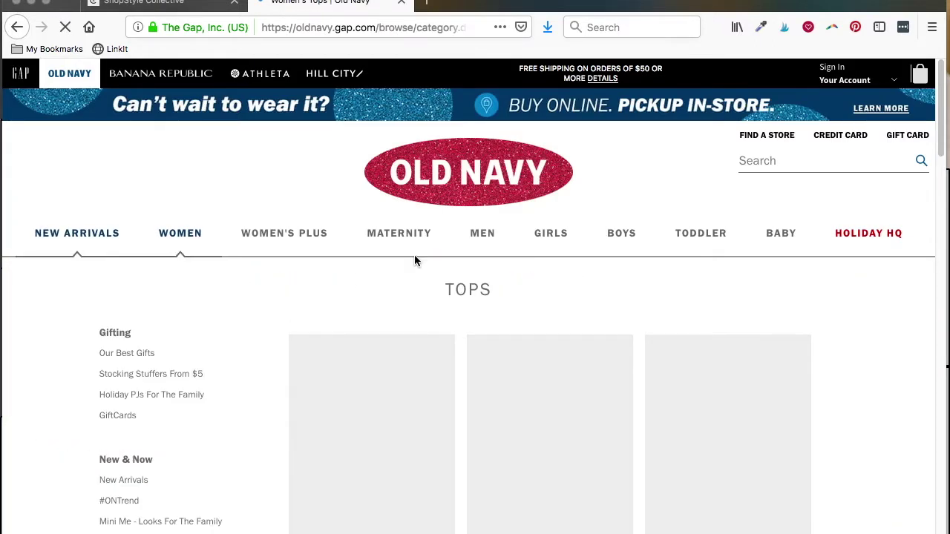
pyautogui.scroll(-5, 686, 263)
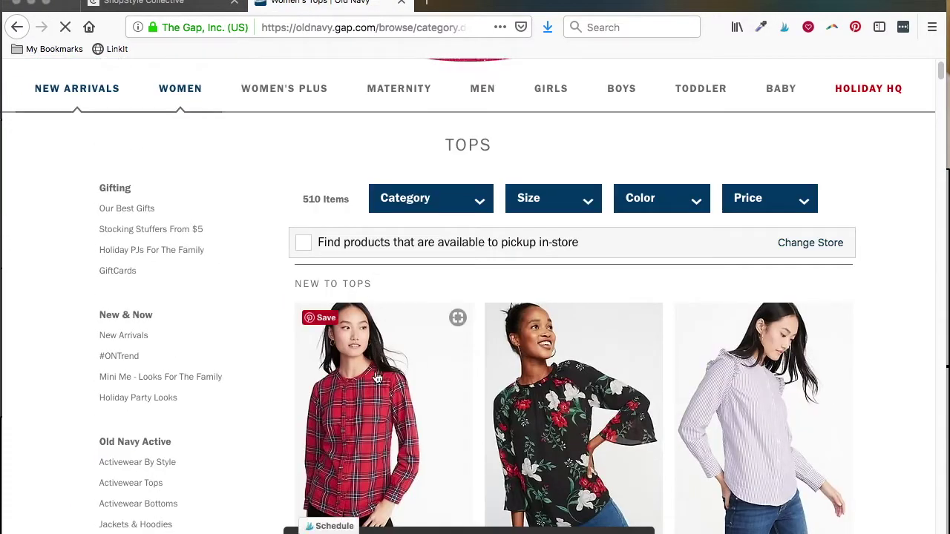
pyautogui.click(377, 378)
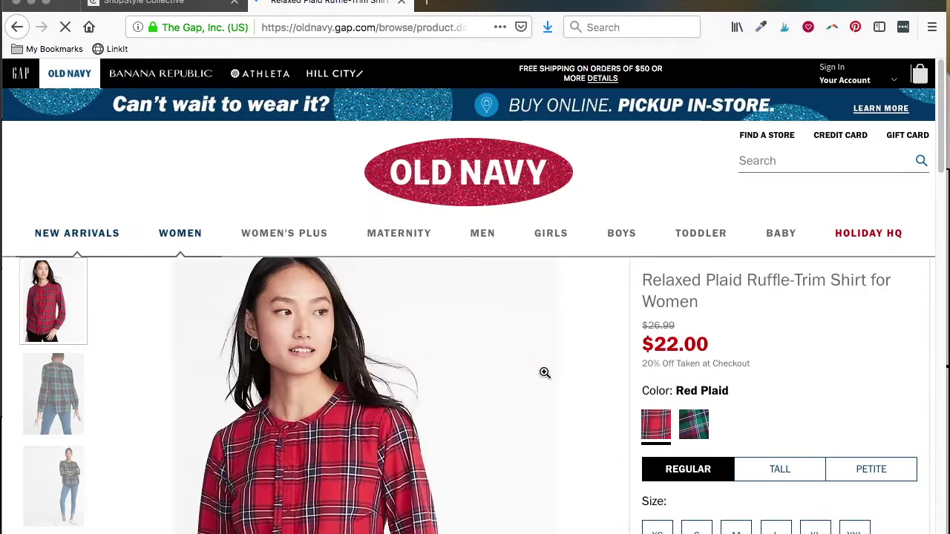
# Copy the shirt's product title and return to the ShopStyle tab
pyautogui.moveTo(645, 278); pyautogui.dragTo(695, 297)
pyautogui.press('super+c')
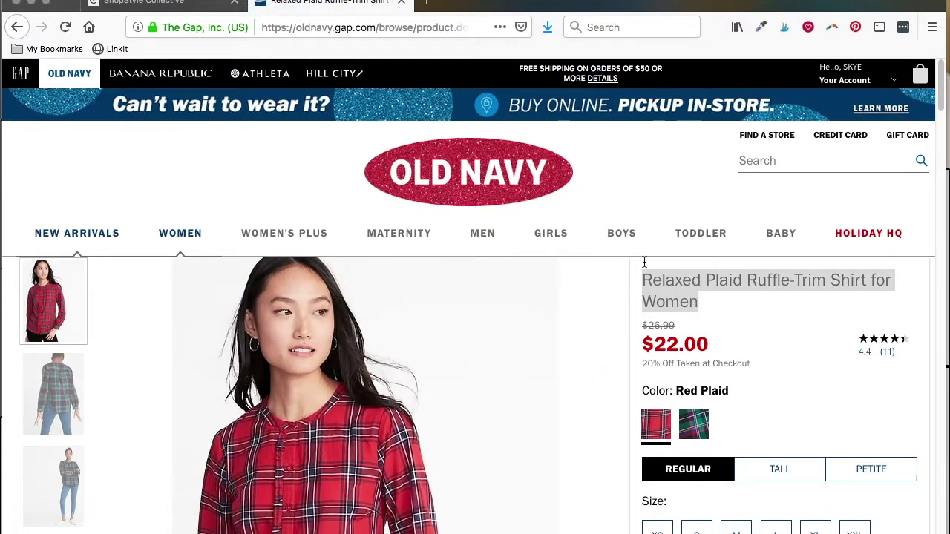
pyautogui.hotkey('ctrl', 'shift', 'Tab')
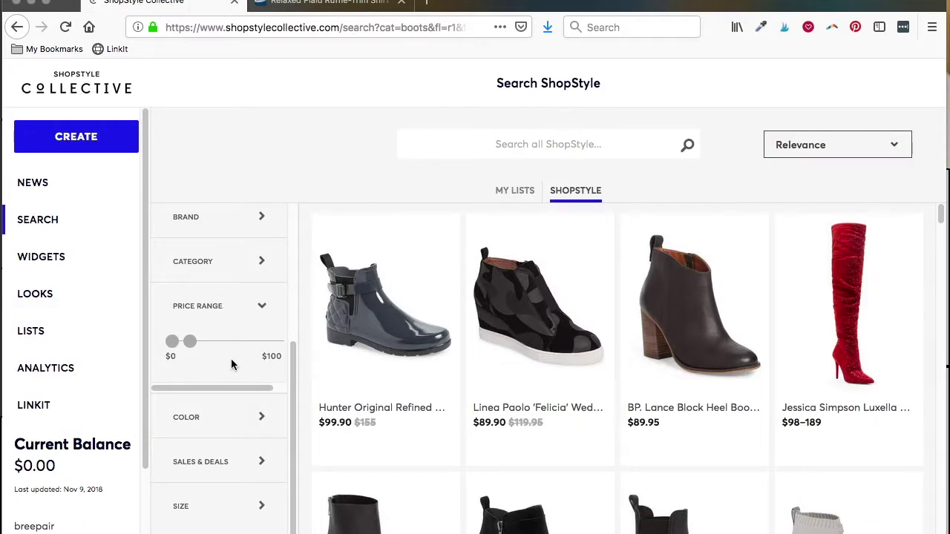
pyautogui.scroll(5, 230, 352)
# Search ShopStyle for the pasted title 'Relaxed Plaid Ruffle-Trim Shirt for Women'
pyautogui.scroll(-3, 233, 367)
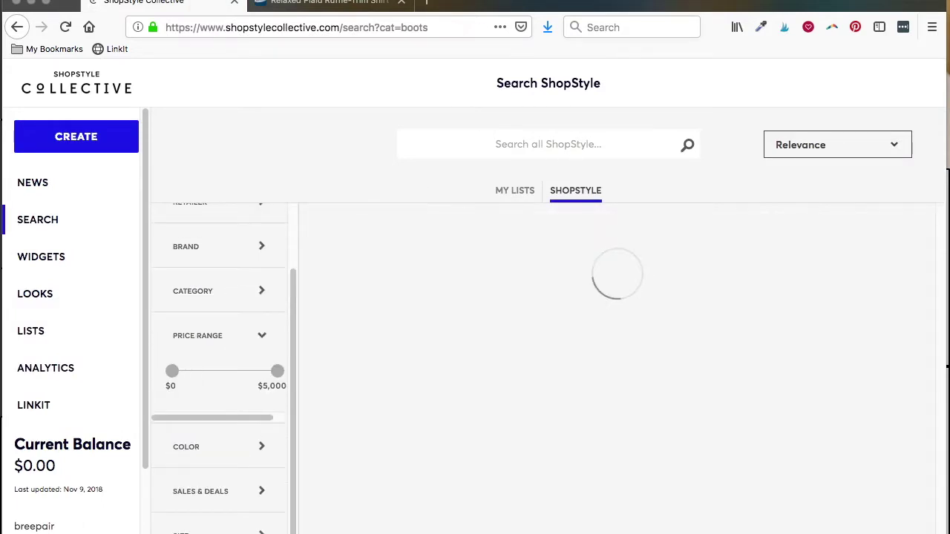
pyautogui.click(515, 152)
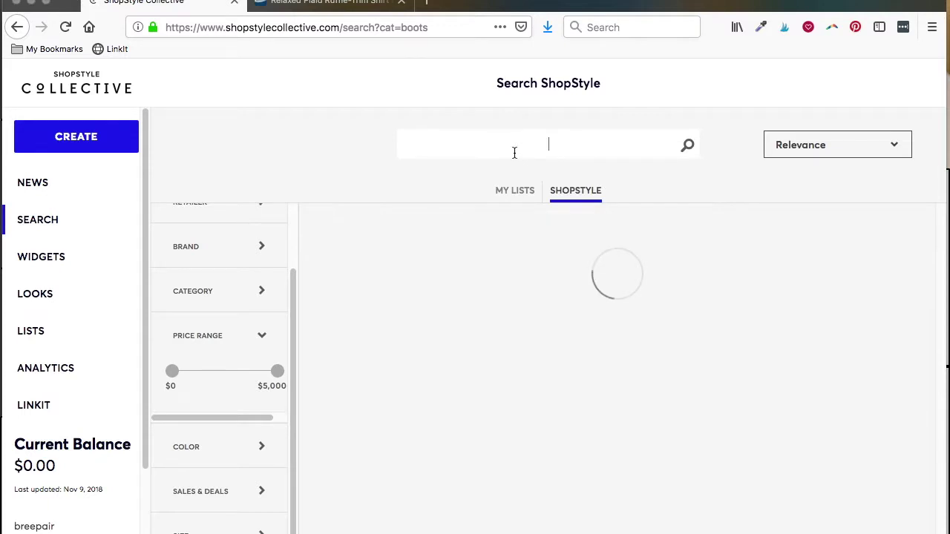
pyautogui.press('super+v')
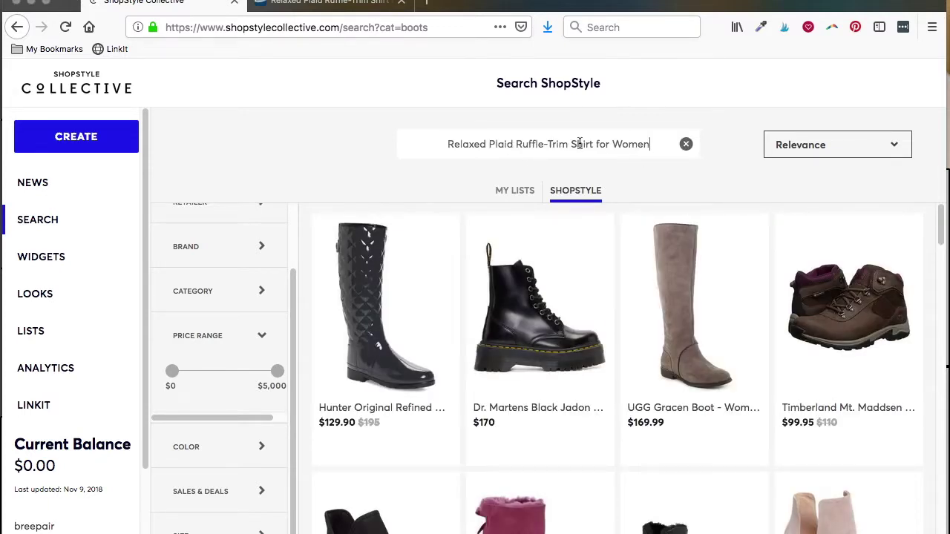
pyautogui.press('Return')
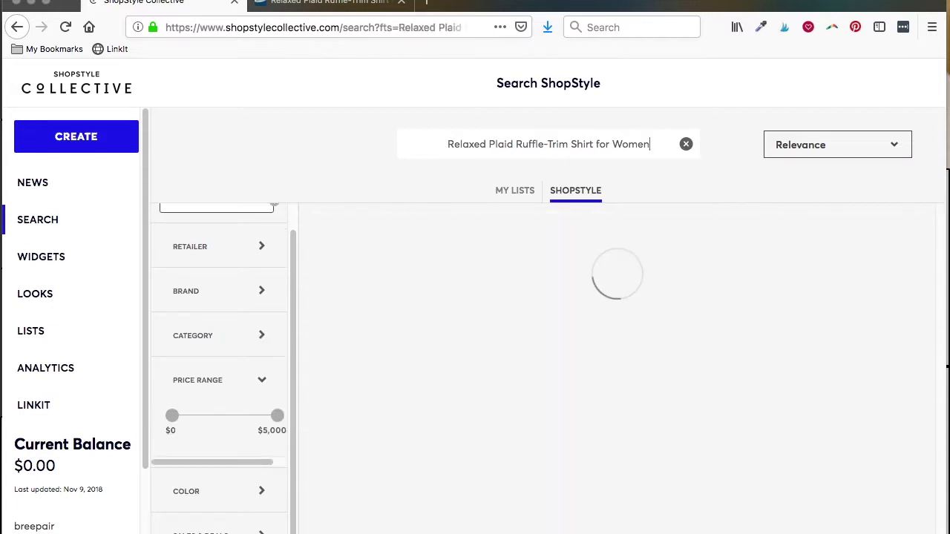
# View and close the product details of the top Old Navy plaid shirt ($22)
pyautogui.moveTo(553, 301)
pyautogui.moveTo(672, 297)
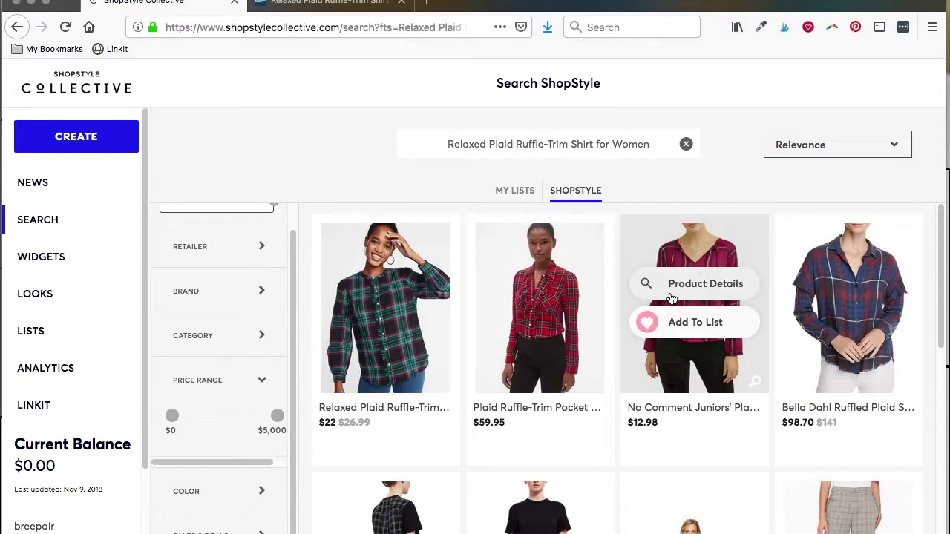
pyautogui.moveTo(392, 283)
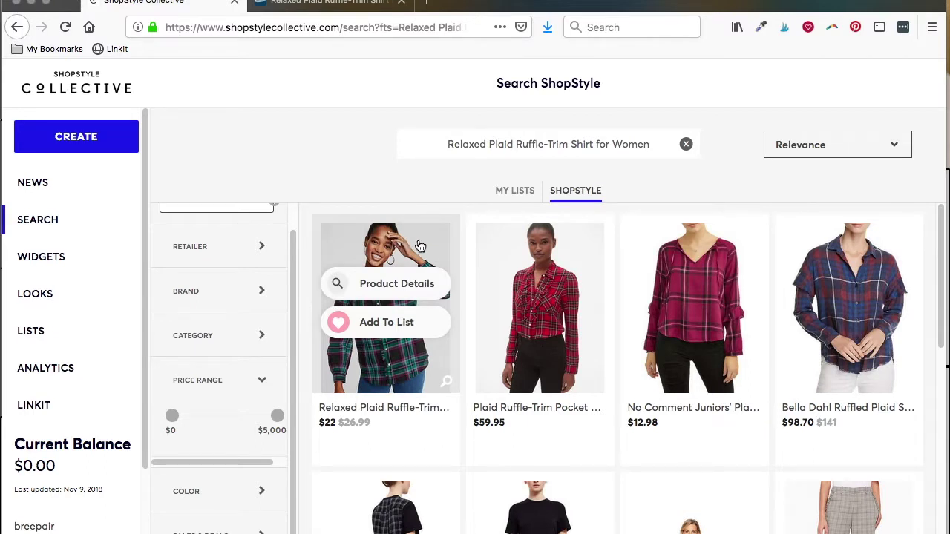
pyautogui.click(411, 290)
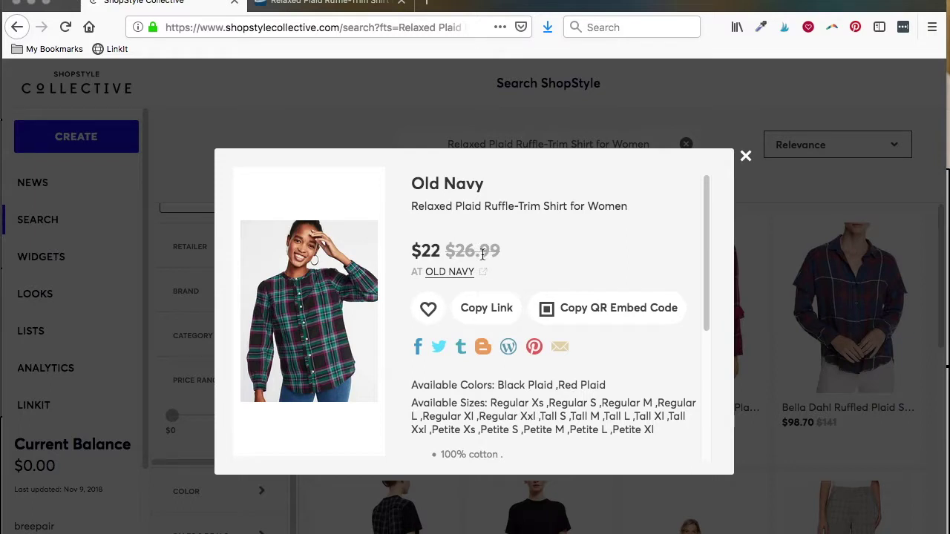
pyautogui.click(746, 157)
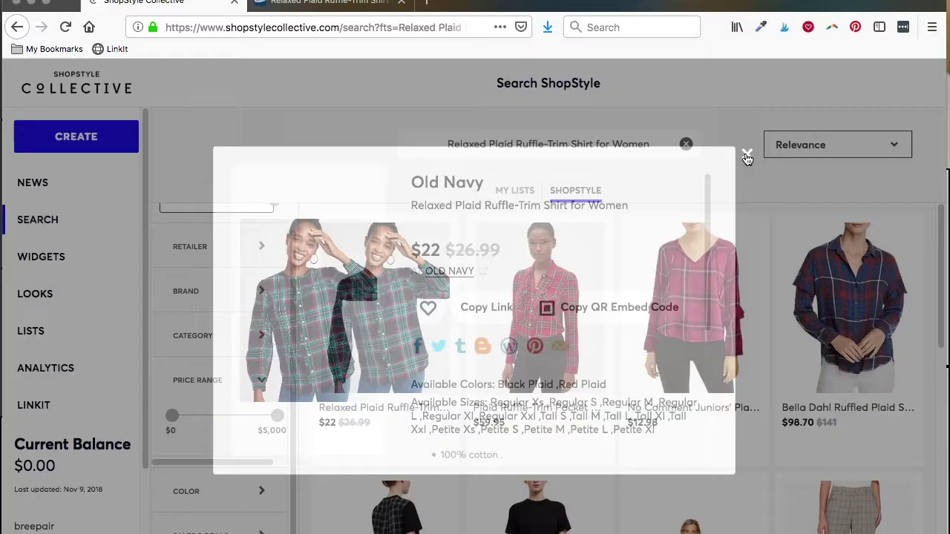
pyautogui.moveTo(396, 339)
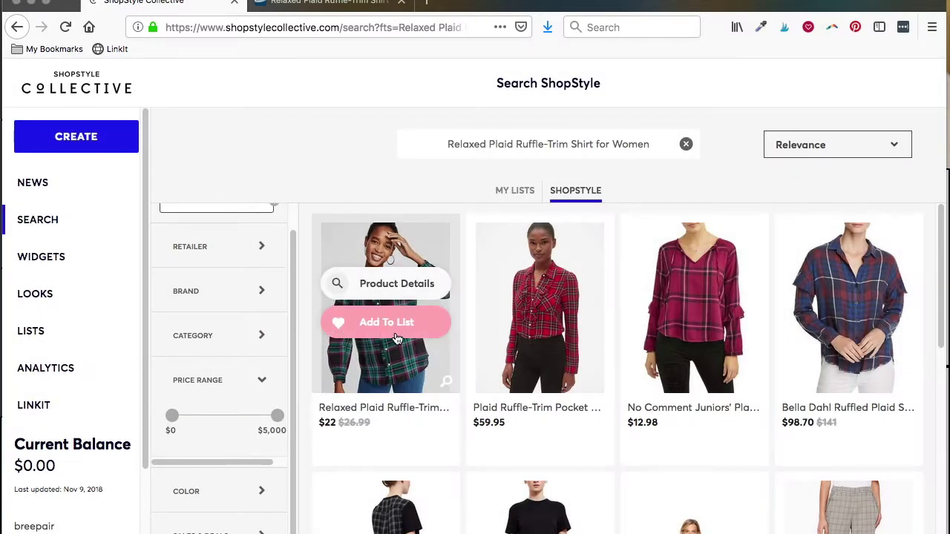
# Replace the query with 'ruffle shirt for women' and scroll through the results
pyautogui.tripleClick(660, 139)
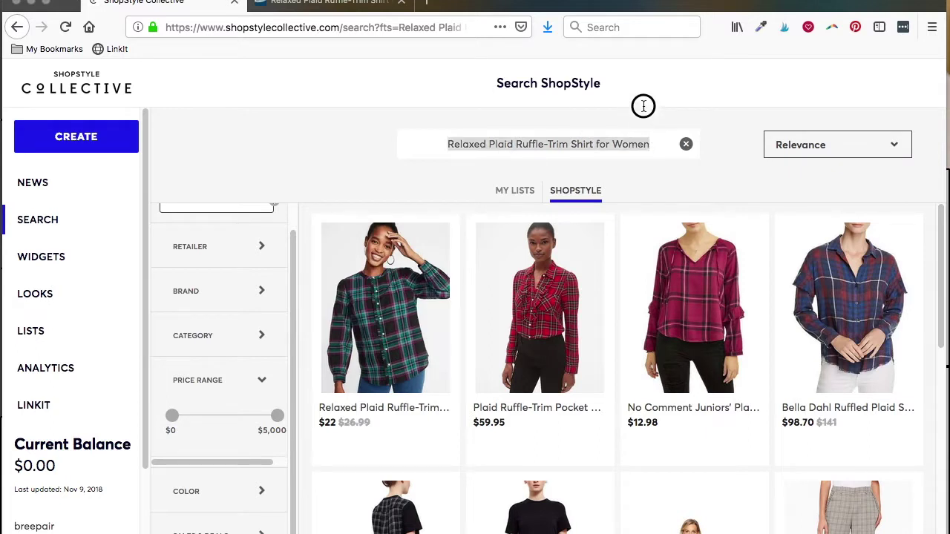
pyautogui.press('BackSpace')
pyautogui.write('rul')
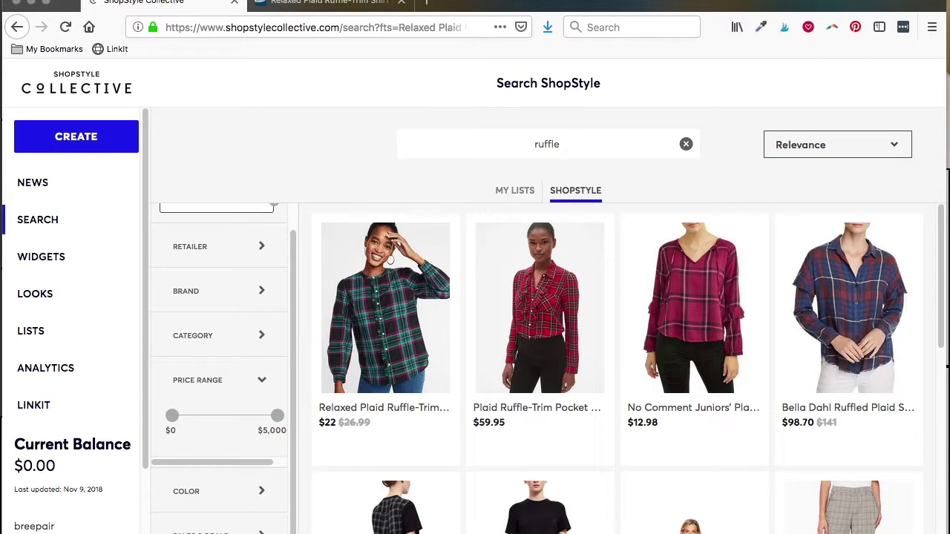
pyautogui.write('fle shirt for women')
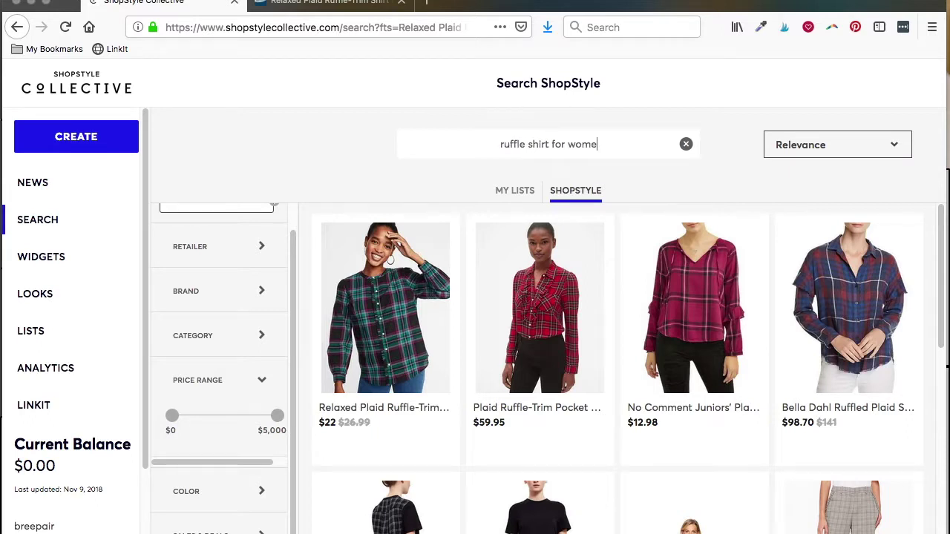
pyautogui.press('Return')
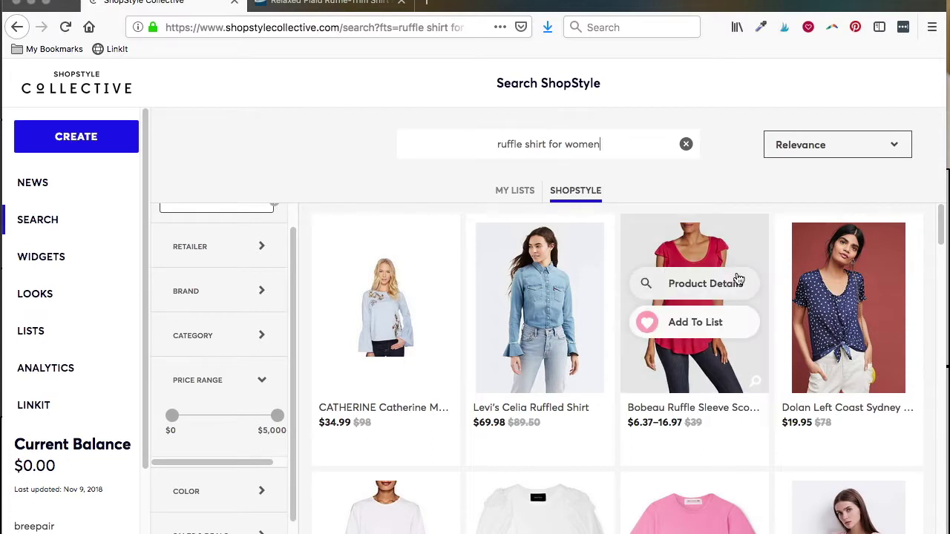
pyautogui.scroll(-3, 736, 277)
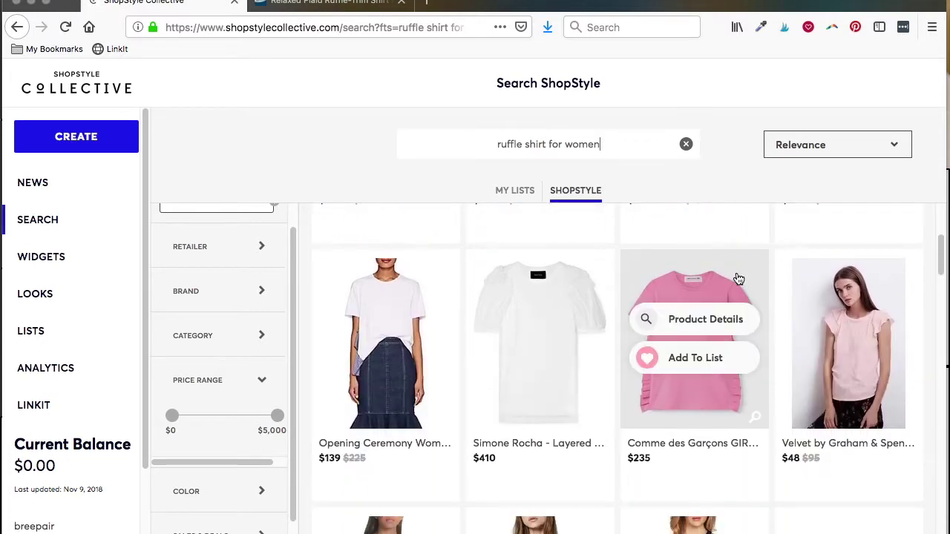
pyautogui.scroll(-4, 738, 277)
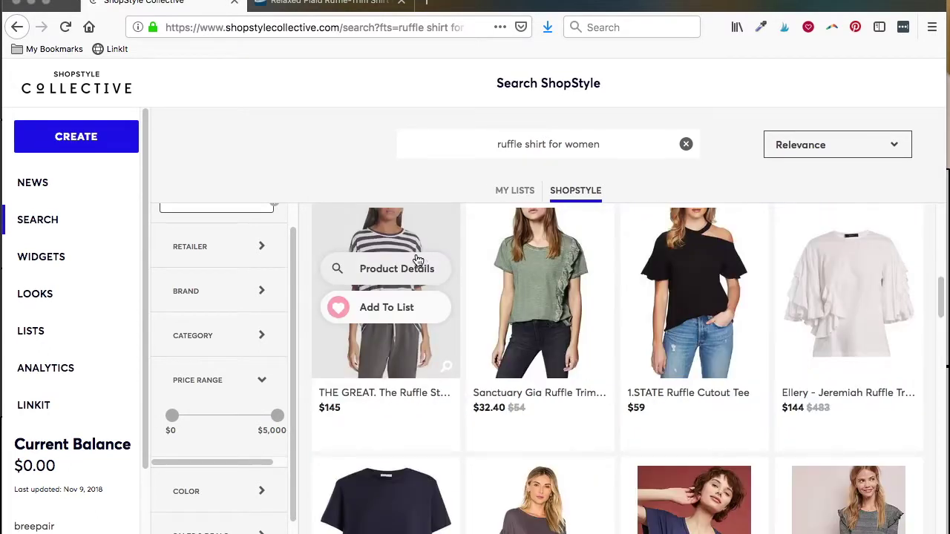
pyautogui.scroll(-1, 461, 421)
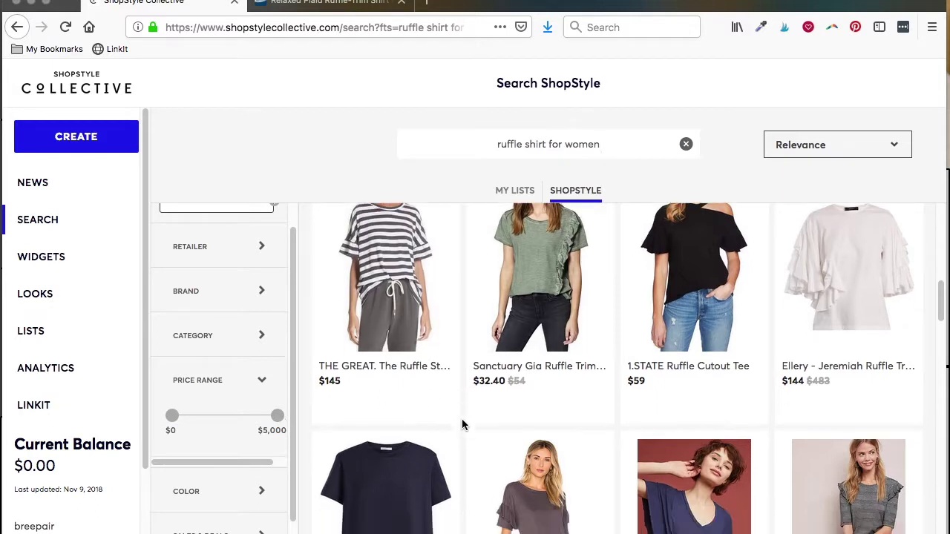
pyautogui.scroll(-4, 462, 424)
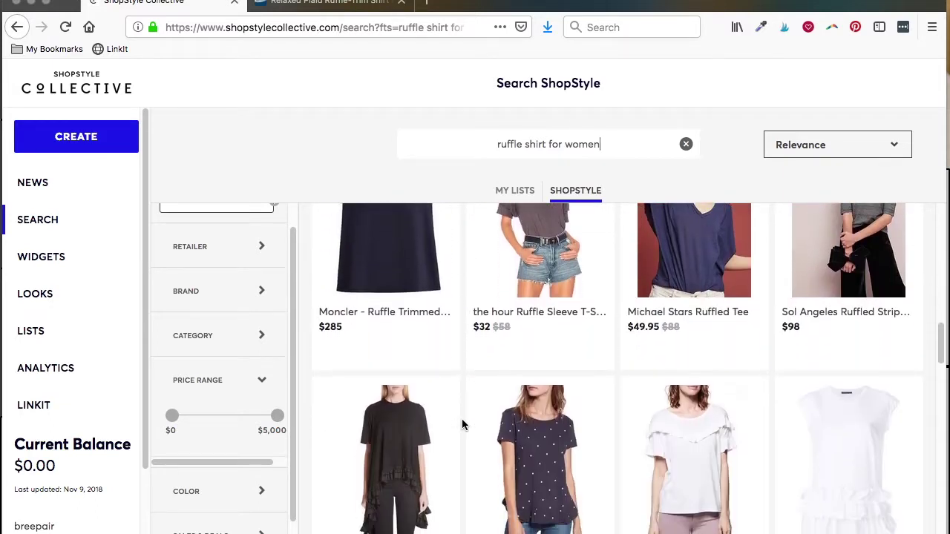
pyautogui.scroll(-3, 462, 425)
pyautogui.moveTo(609, 144); pyautogui.dragTo(595, 111)
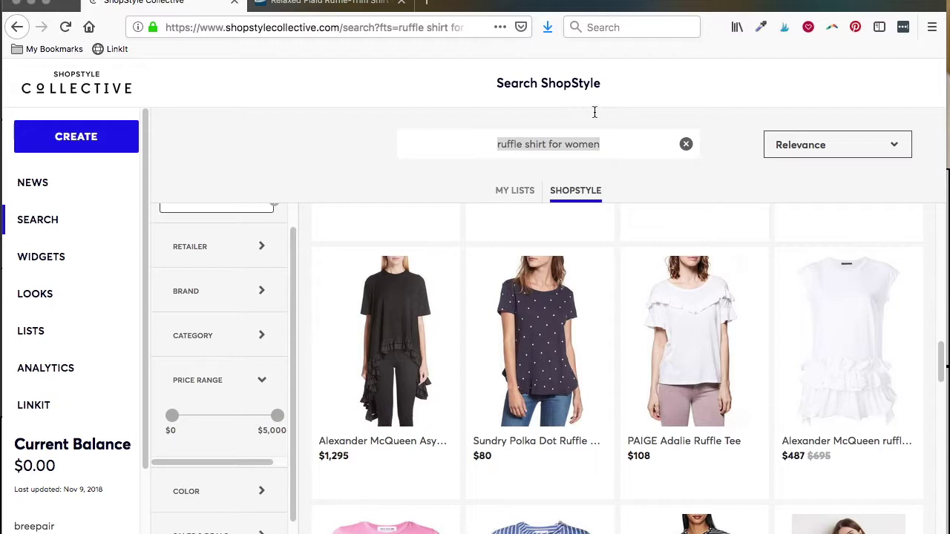
# Search for 'black jeans for women' and scroll through the GRLFRND, R13 and Rachel Comey results
pyautogui.write('black jeans')
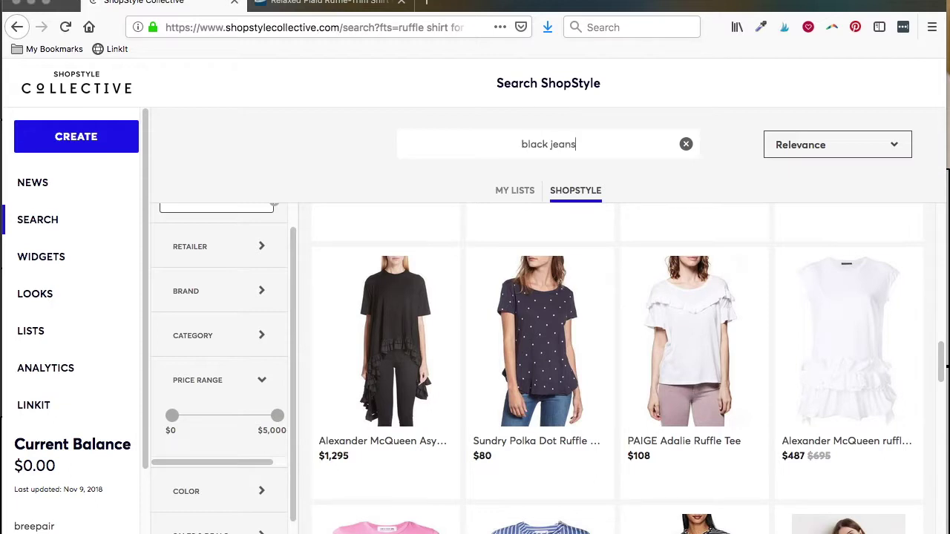
pyautogui.write(' for women')
pyautogui.press('Return')
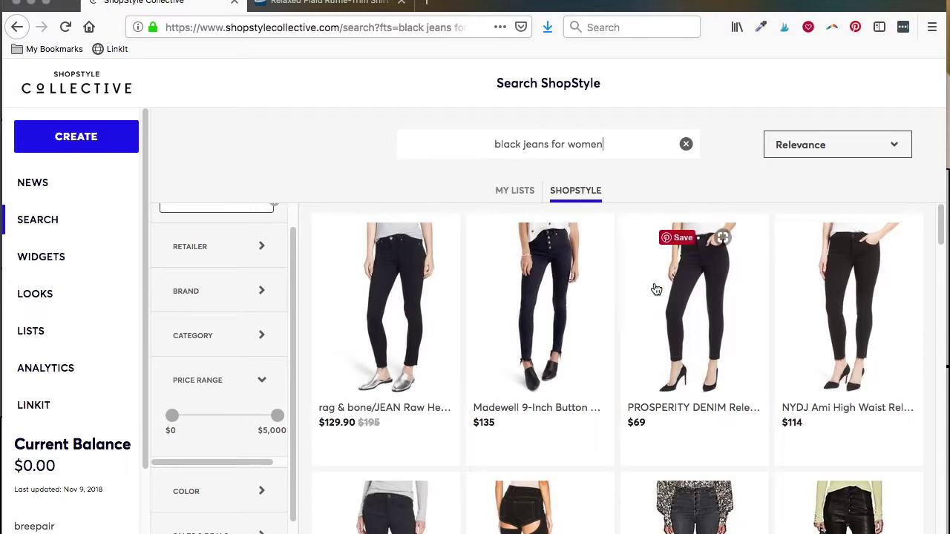
pyautogui.scroll(-2, 619, 267)
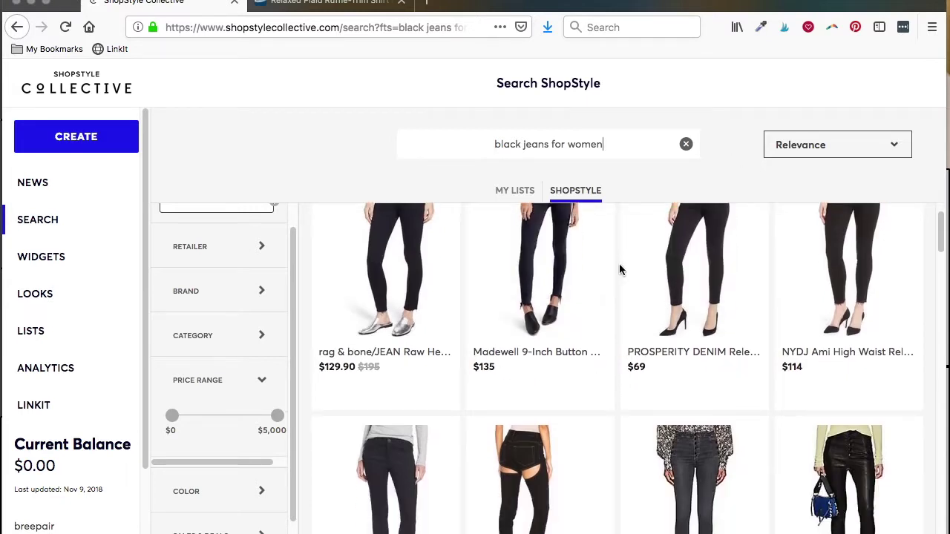
pyautogui.scroll(-3, 619, 269)
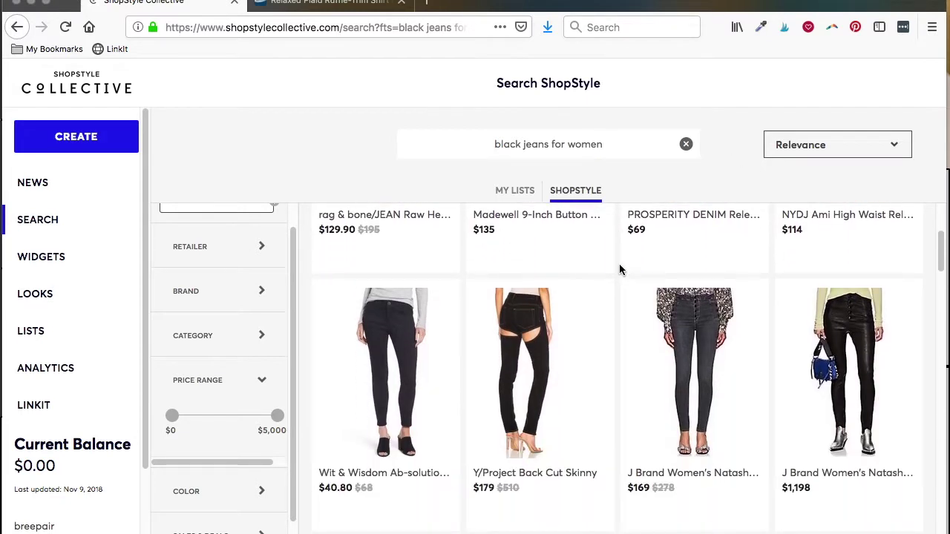
pyautogui.scroll(-6, 620, 270)
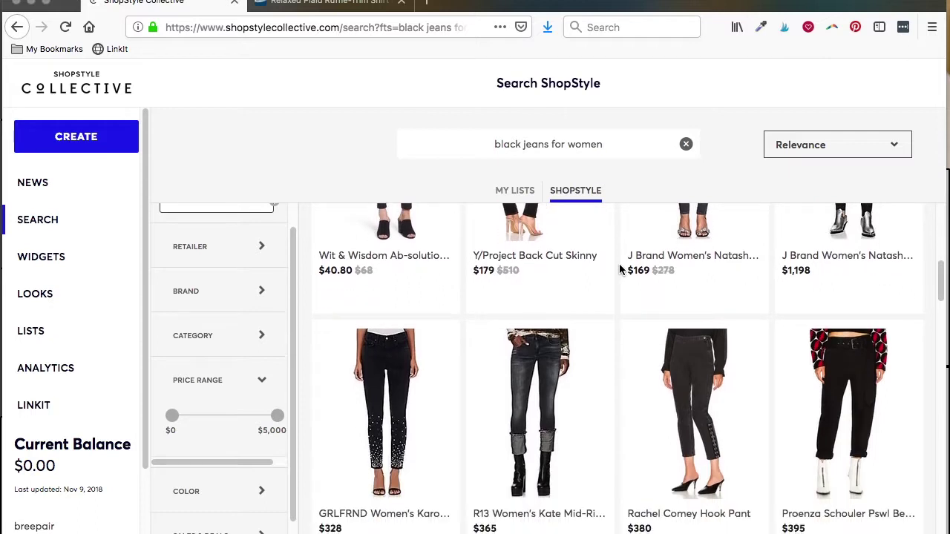
pyautogui.scroll(-8, 621, 270)
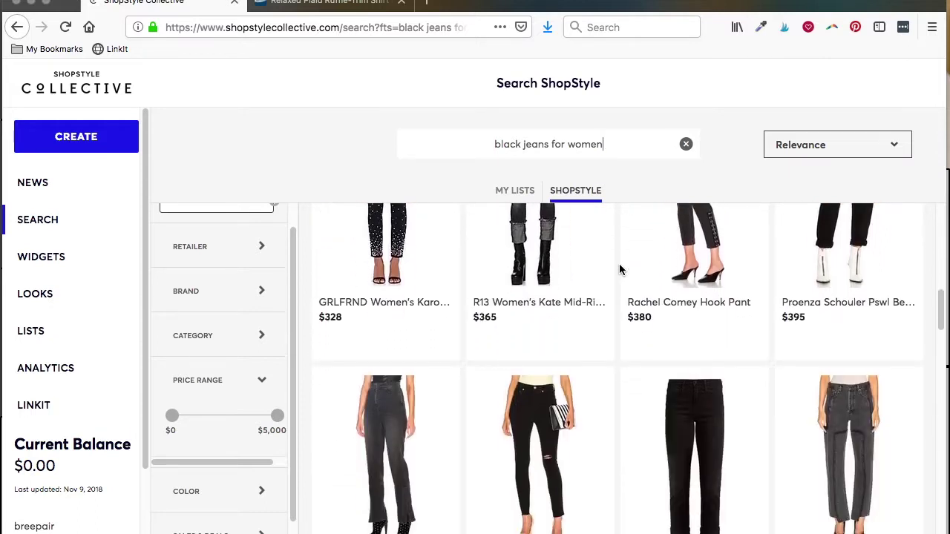
pyautogui.scroll(-9, 620, 269)
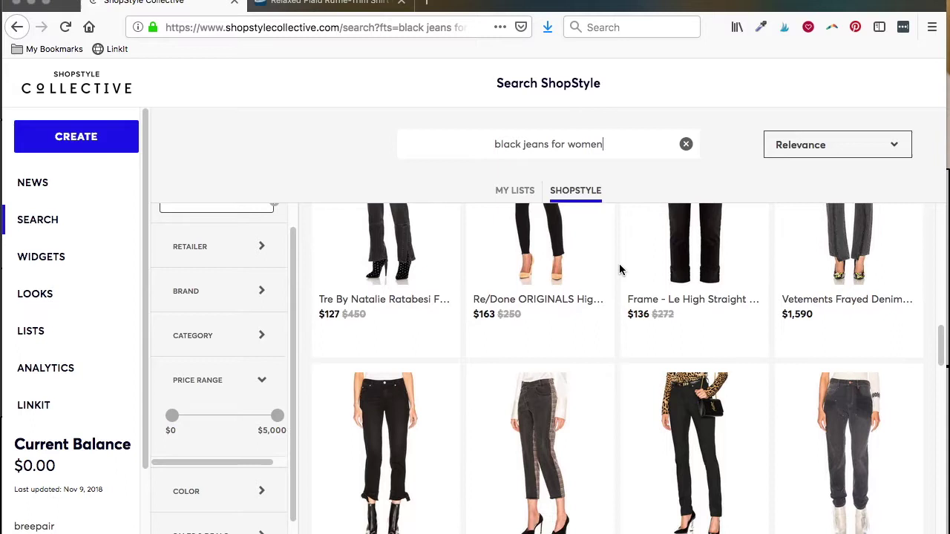
pyautogui.scroll(-7, 621, 270)
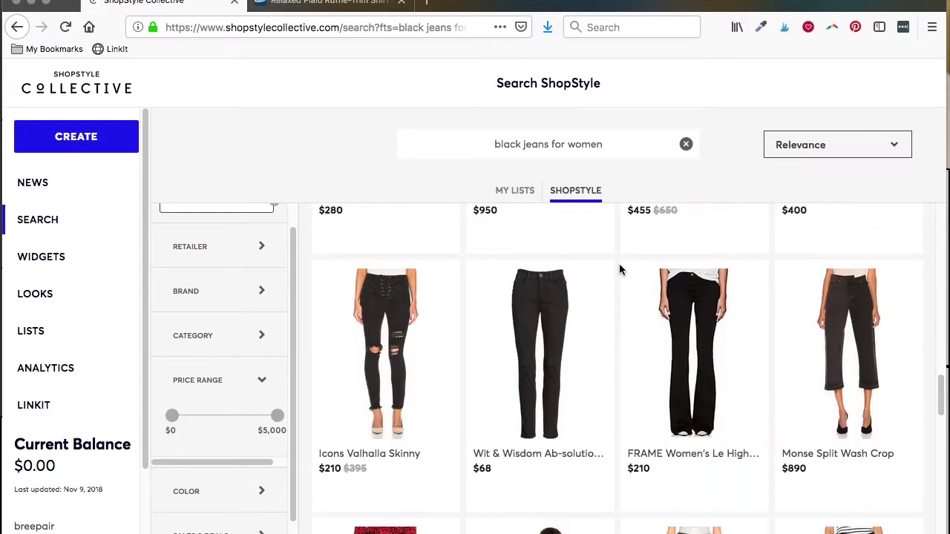
pyautogui.scroll(-6, 620, 269)
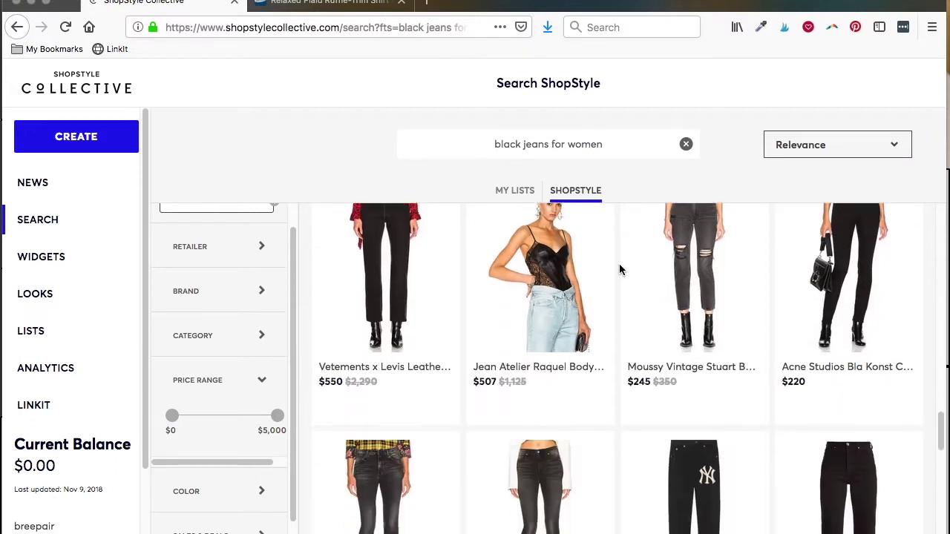
pyautogui.scroll(-12, 621, 270)
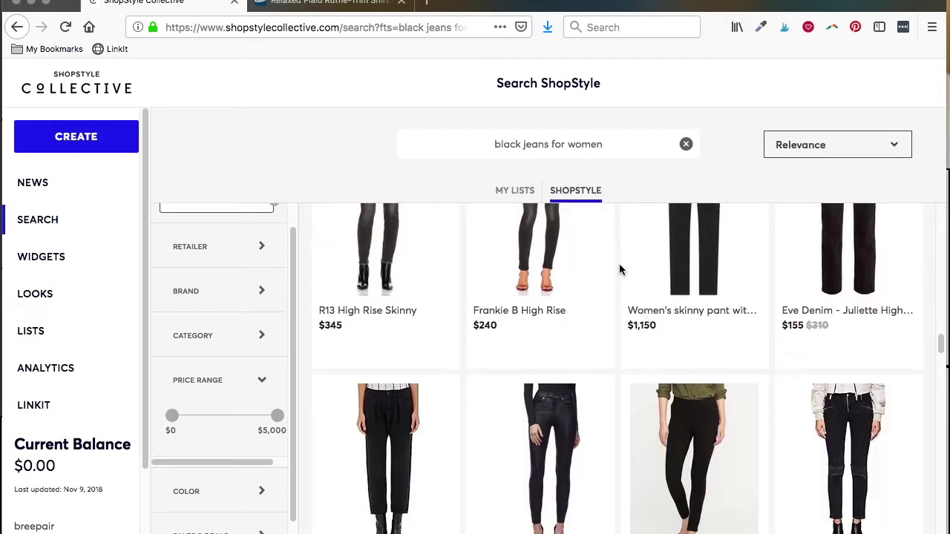
pyautogui.scroll(-2, 621, 270)
pyautogui.scroll(5, 621, 270)
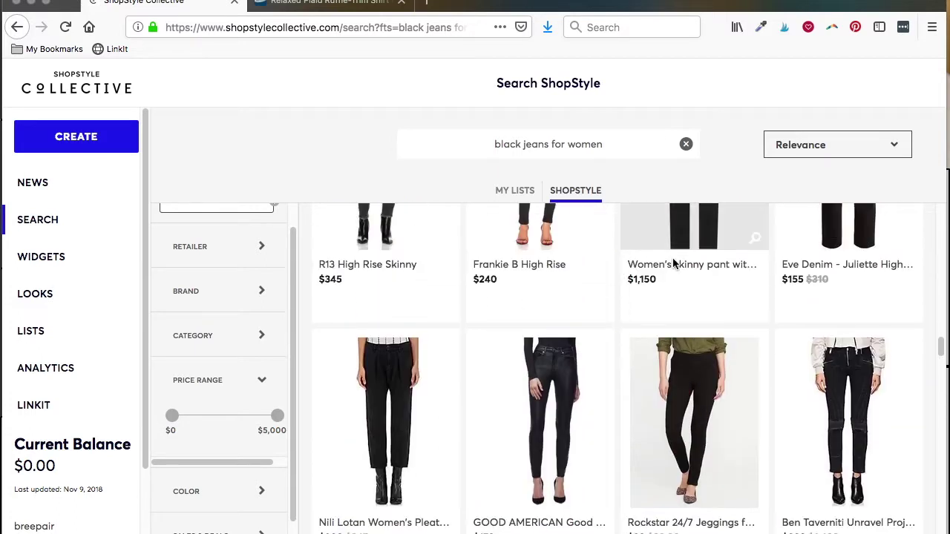
pyautogui.scroll(-8, 619, 275)
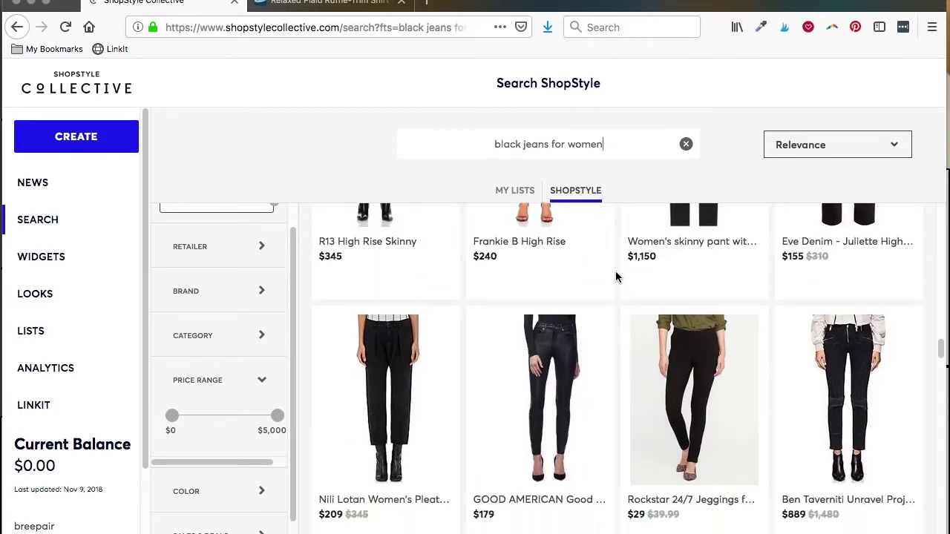
pyautogui.scroll(-7, 616, 277)
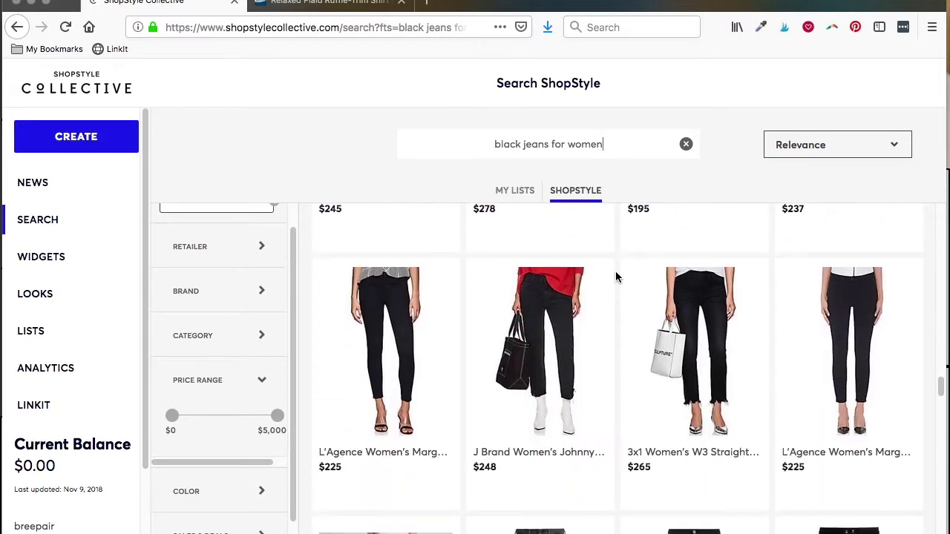
pyautogui.scroll(-9, 615, 275)
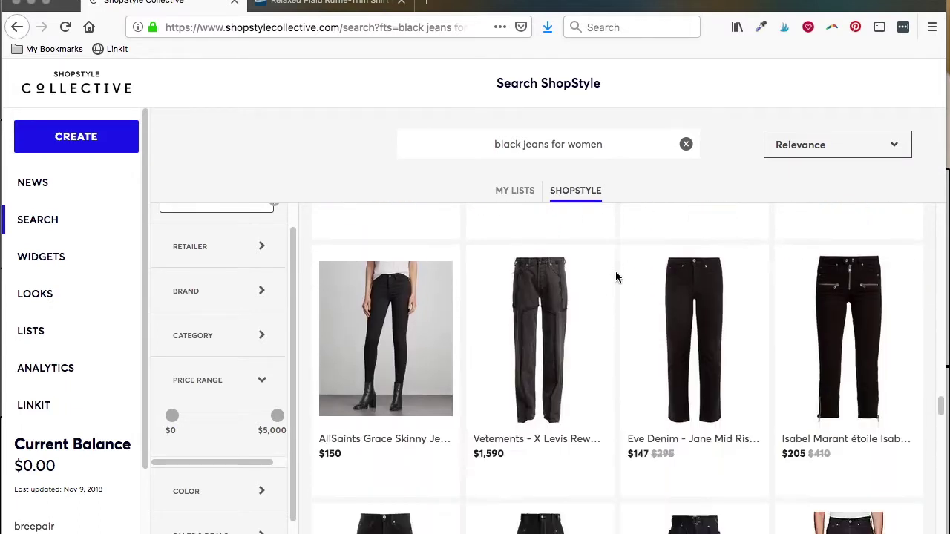
pyautogui.scroll(-5, 615, 277)
pyautogui.scroll(20, 615, 277)
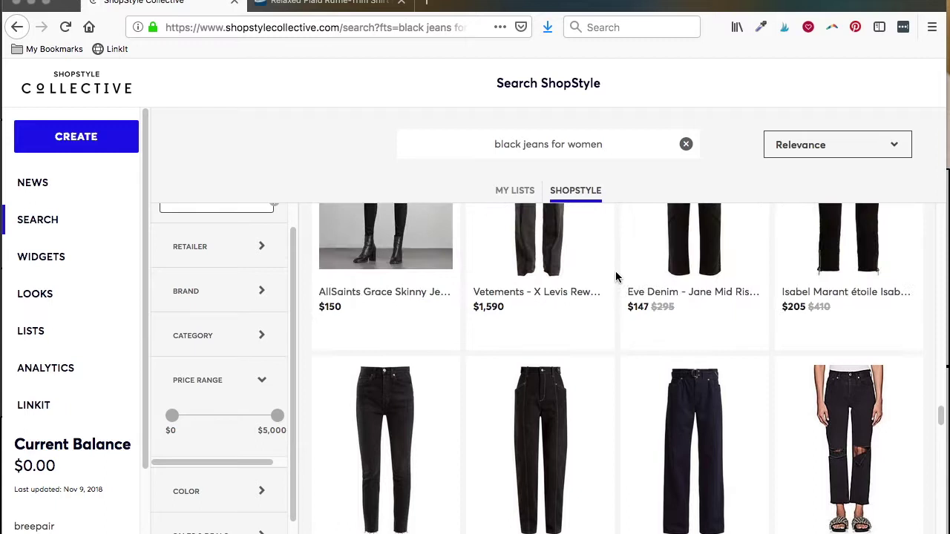
pyautogui.scroll(-20, 615, 277)
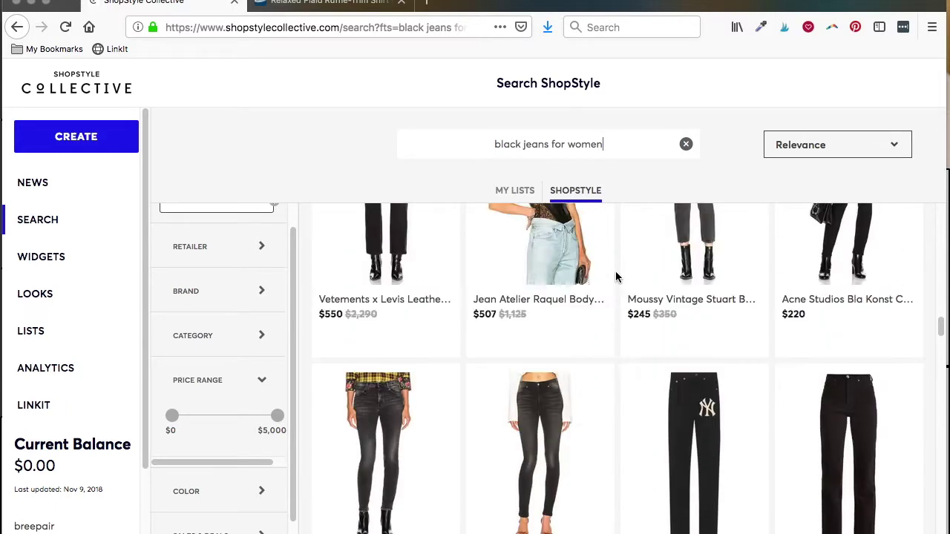
pyautogui.scroll(3, 616, 277)
pyautogui.scroll(10, 616, 274)
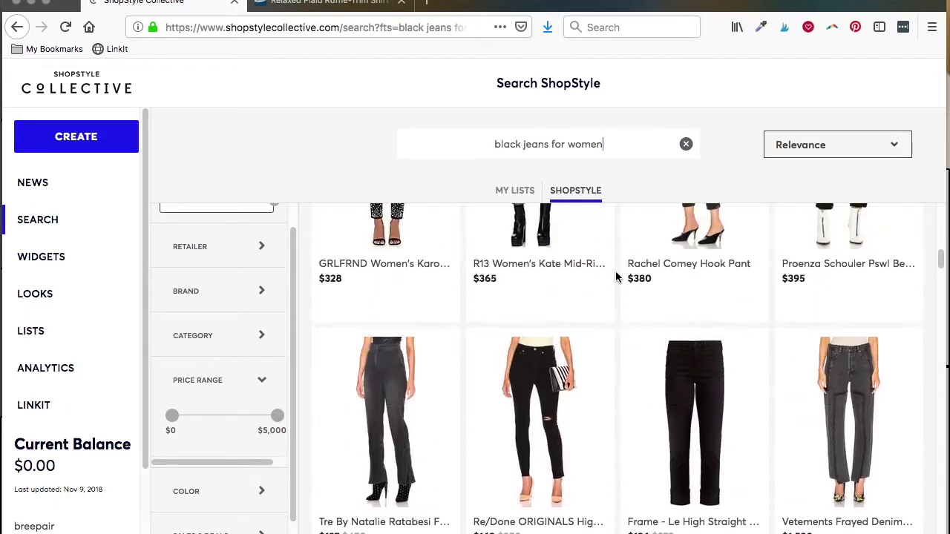
# In My Lists, check the red bootie's lists and open the Booties list with 5 boots
pyautogui.click(519, 196)
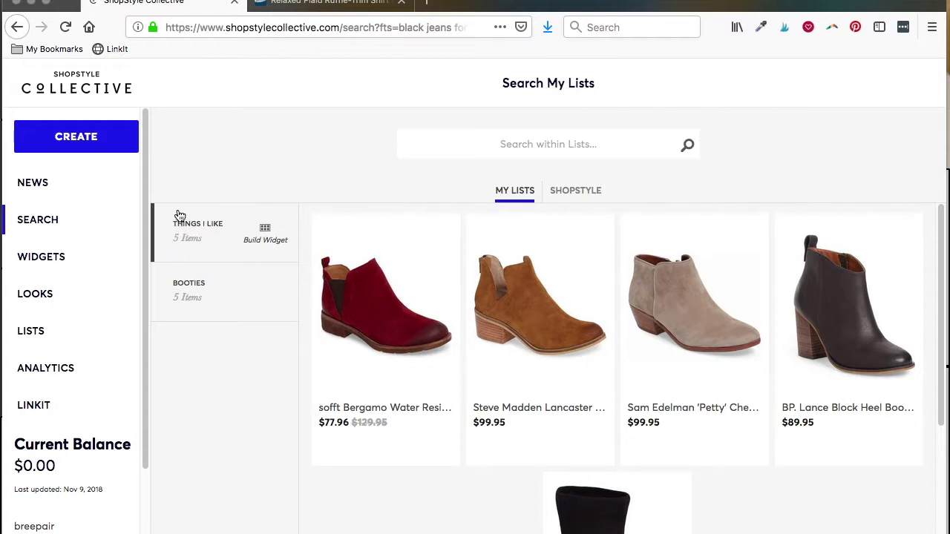
pyautogui.click(391, 322)
pyautogui.click(229, 299)
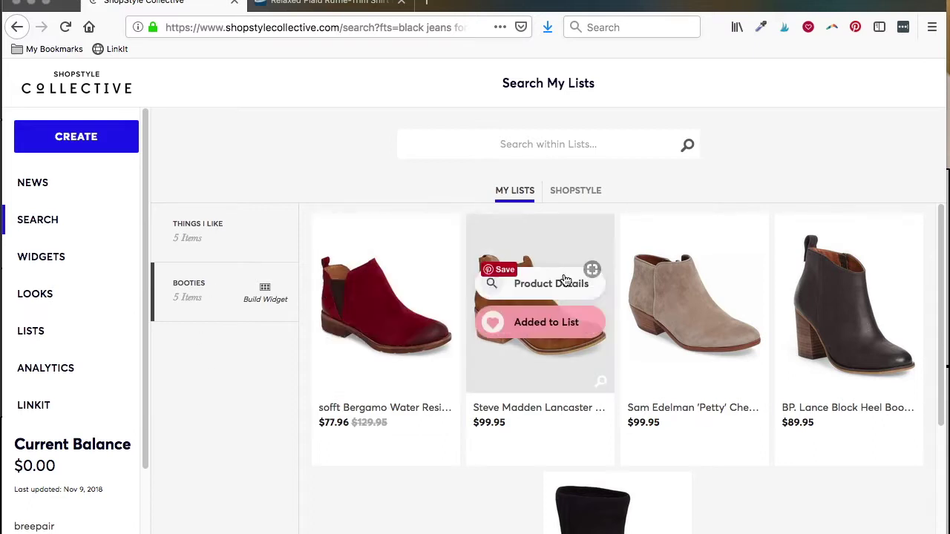
pyautogui.scroll(-3, 779, 507)
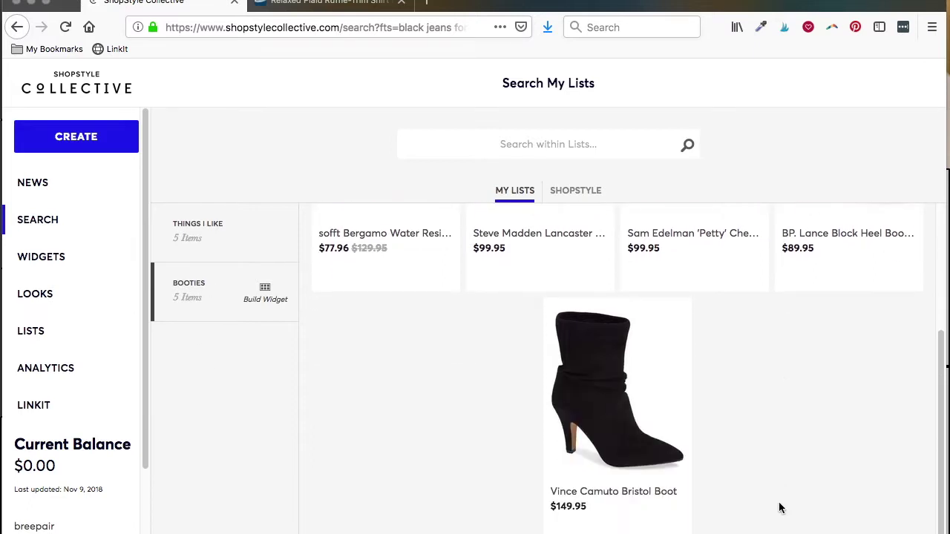
pyautogui.scroll(3, 780, 507)
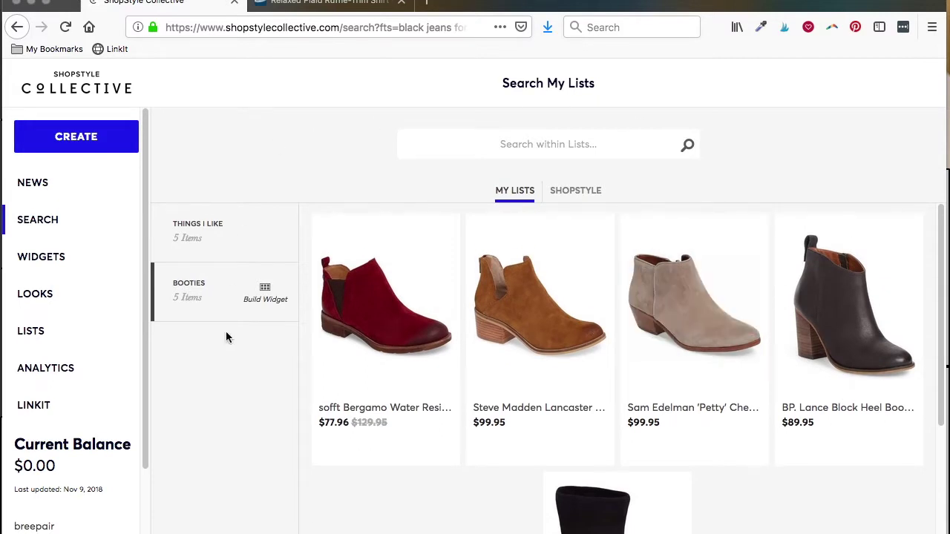
pyautogui.click(219, 233)
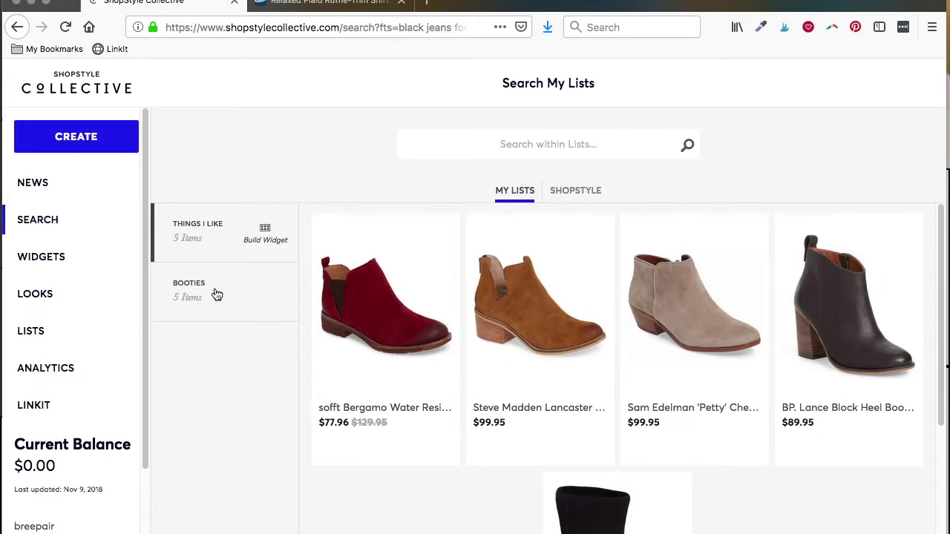